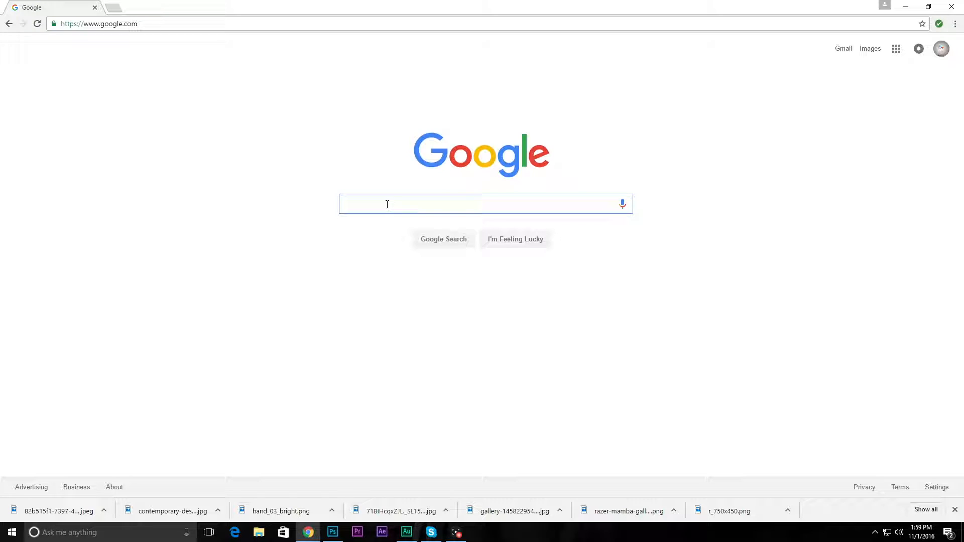
Step: Search Google for "hd wood texture" and show the image results
{"action": "type", "text": "hd "}
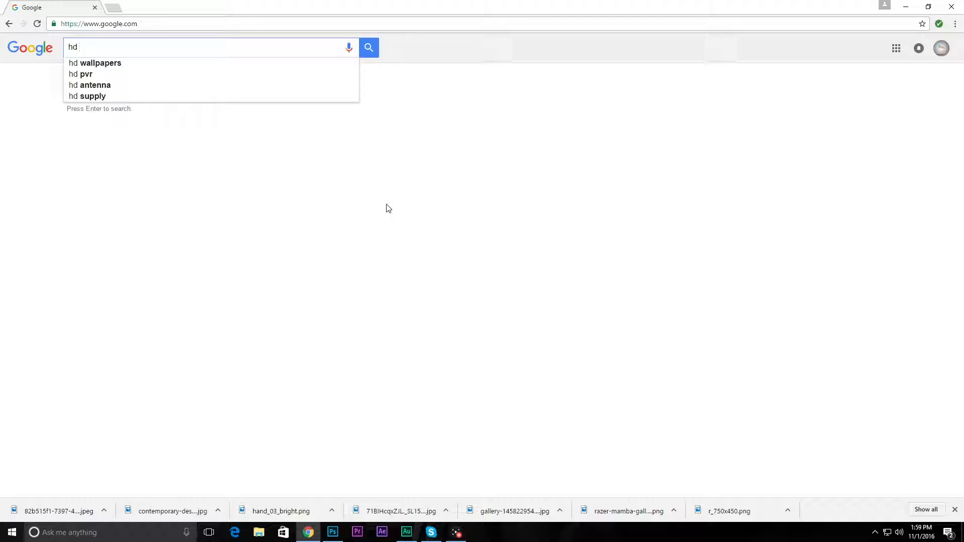
{"action": "type", "text": "wood te"}
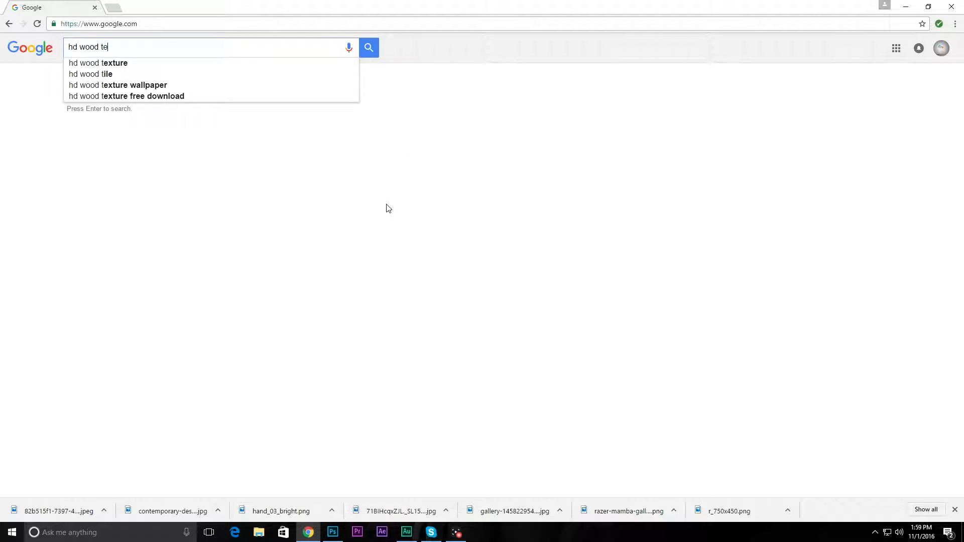
{"action": "left_click", "coordinate": [126, 65]}
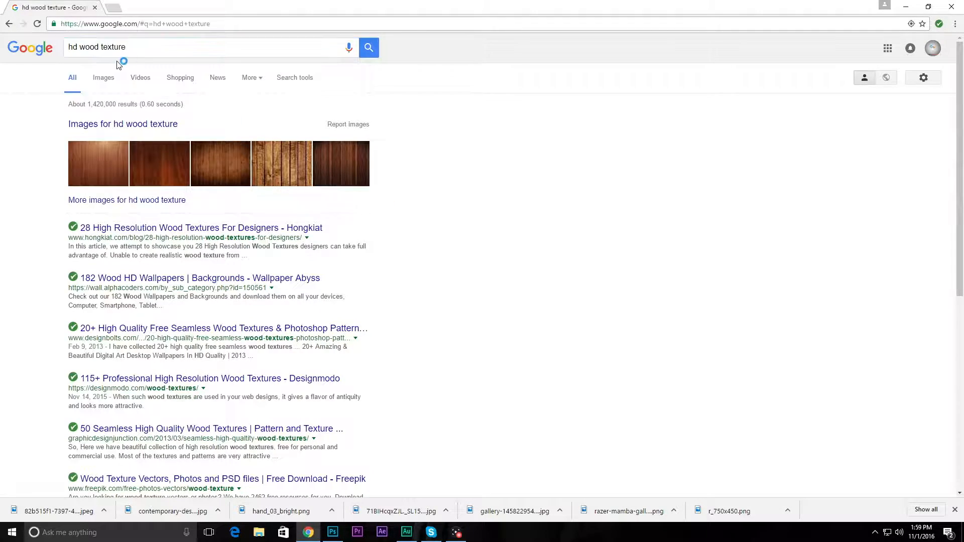
{"action": "left_click", "coordinate": [103, 84]}
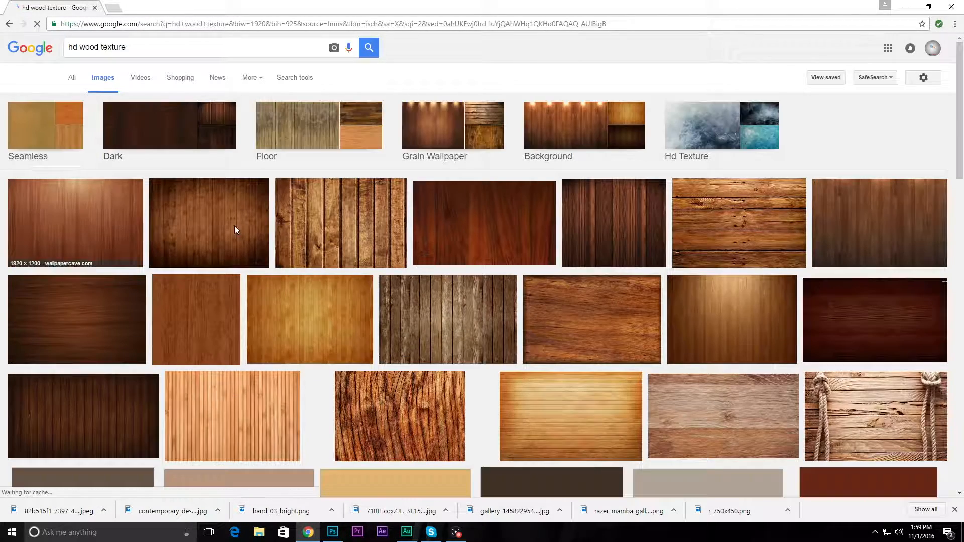
Step: Preview the first wood texture and open its save dialog for the Desktop, closing the dialog without saving
{"action": "left_click", "coordinate": [100, 245]}
{"action": "right_click", "coordinate": [370, 288]}
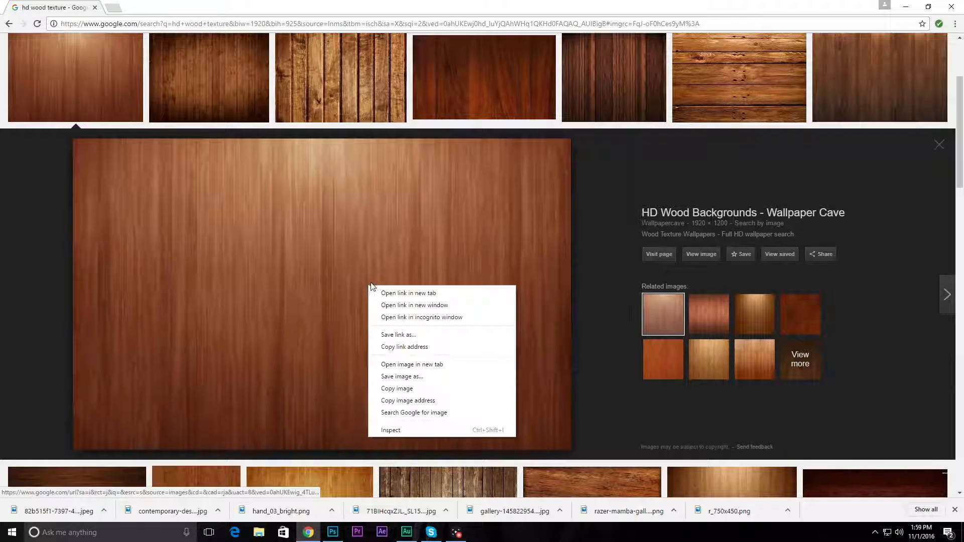
{"action": "left_click", "coordinate": [409, 376]}
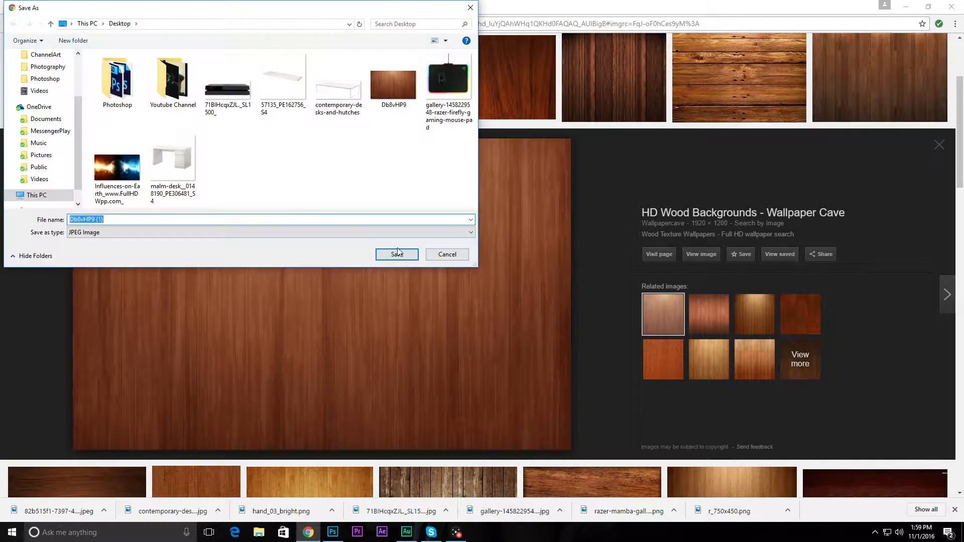
{"action": "left_click", "coordinate": [446, 255]}
Step: Replace the image search with "monitor" and run it
{"action": "scroll", "coordinate": [98, 225], "scroll_direction": "up", "scroll_amount": 3}
{"action": "left_click_drag", "start_coordinate": [127, 46], "coordinate": [2, 44]}
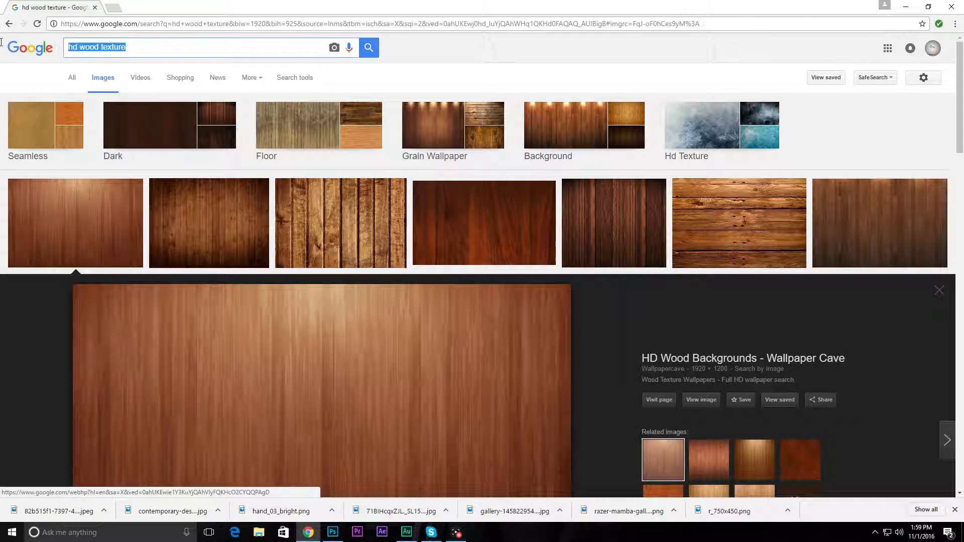
{"action": "type", "text": "montior"}
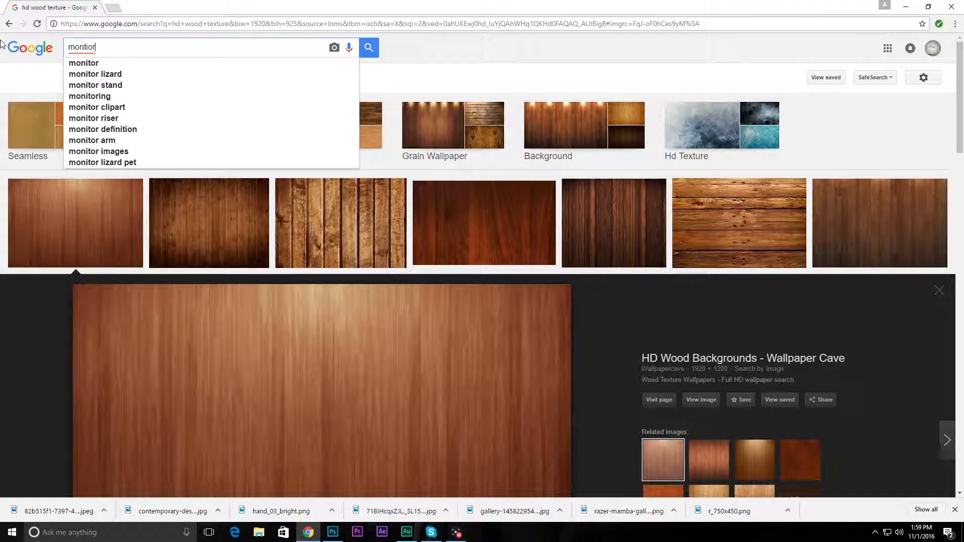
{"action": "key", "text": "BackSpace"}
{"action": "key", "text": "BackSpace"}
{"action": "key", "text": "BackSpace"}
{"action": "type", "text": "itor"}
{"action": "key", "text": "Return"}
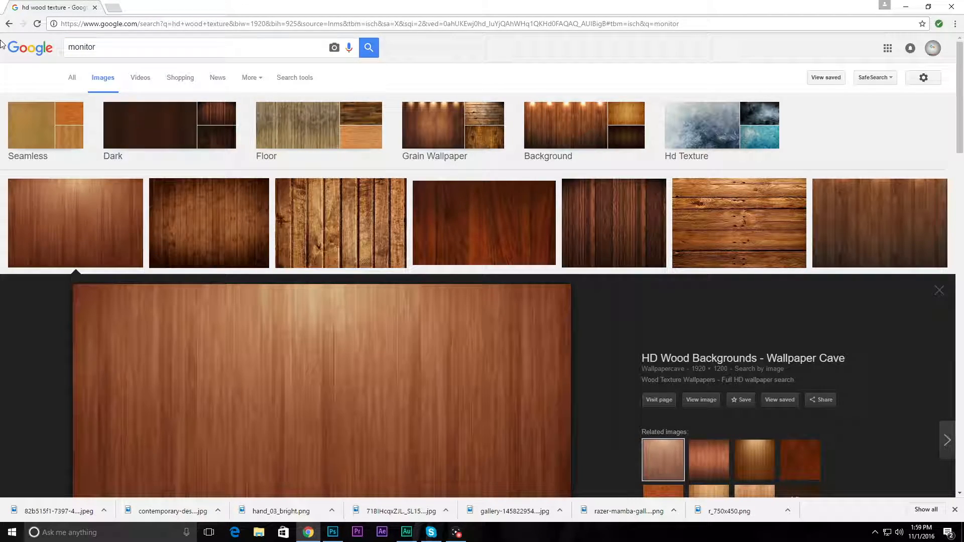
Step: Refine the image search to "monitor texture", then preview the framed black monitor image and close the preview
{"action": "left_click", "coordinate": [150, 53]}
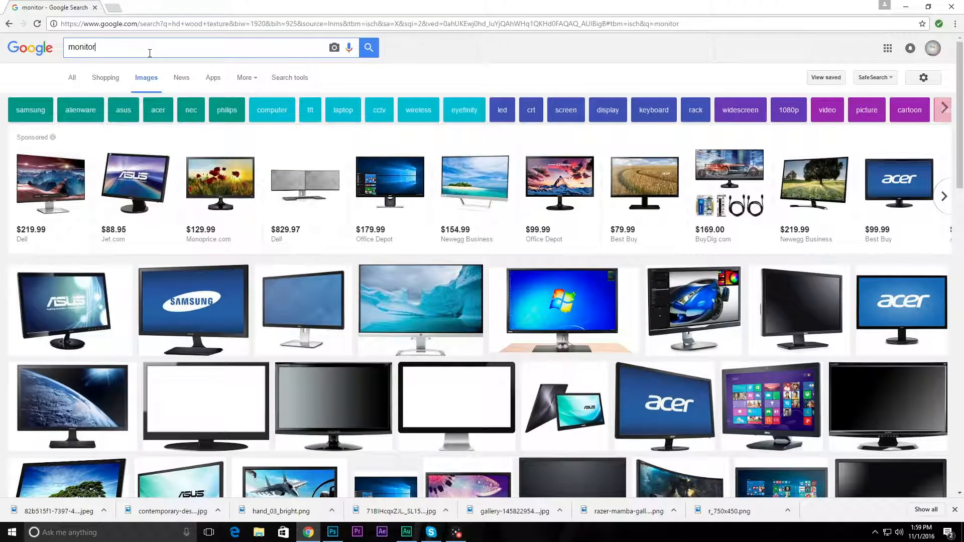
{"action": "type", "text": "text"}
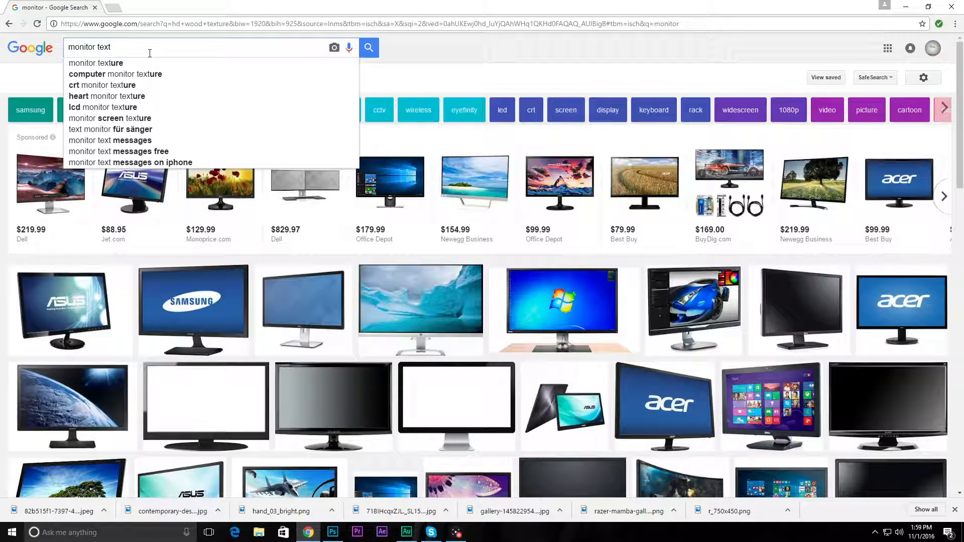
{"action": "type", "text": "ure"}
{"action": "key", "text": "Return"}
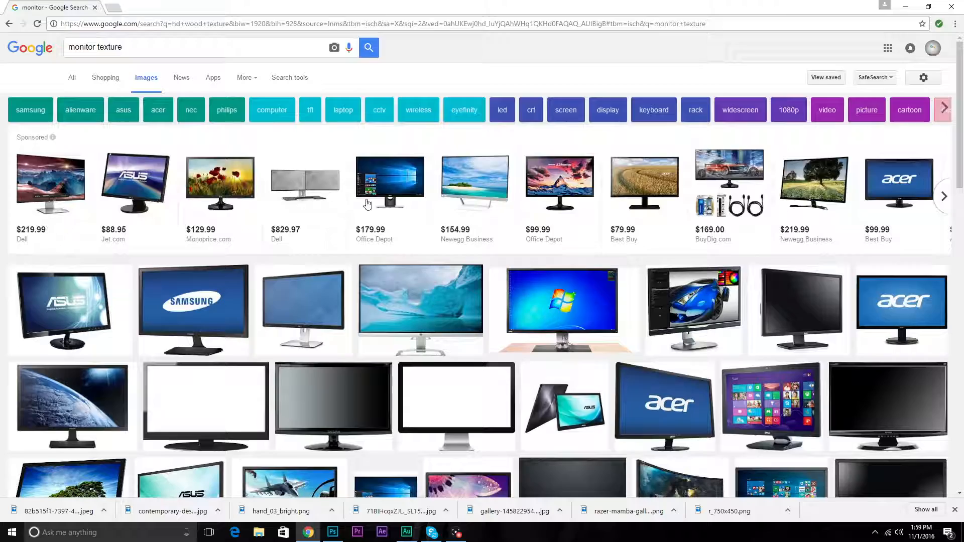
{"action": "scroll", "coordinate": [385, 246], "scroll_direction": "down", "scroll_amount": 11}
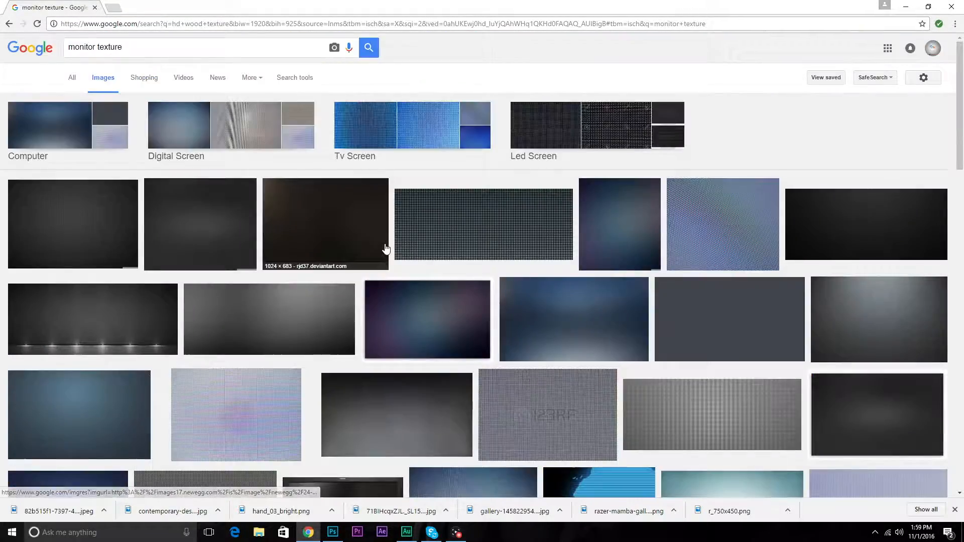
{"action": "scroll", "coordinate": [222, 218], "scroll_direction": "down", "scroll_amount": 4}
{"action": "scroll", "coordinate": [223, 218], "scroll_direction": "down", "scroll_amount": 3}
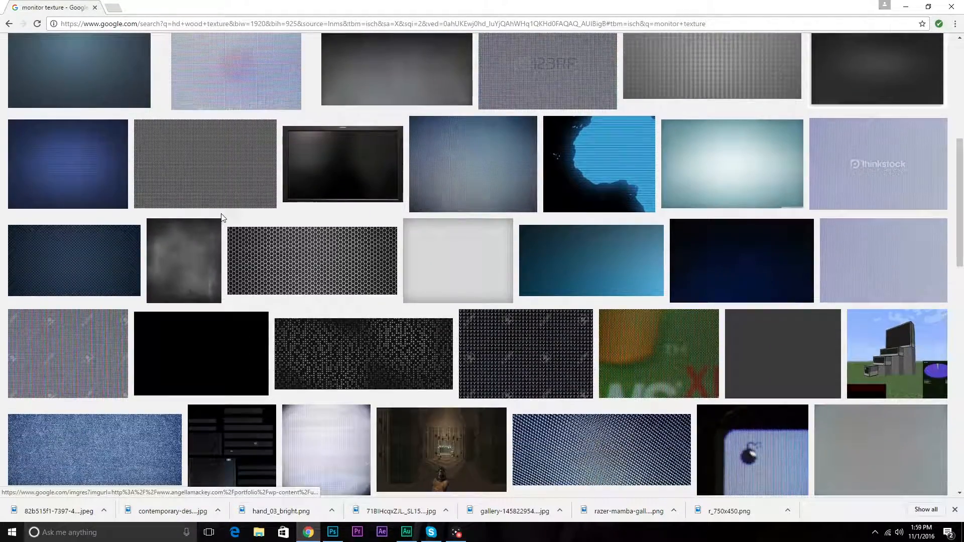
{"action": "left_click", "coordinate": [326, 165]}
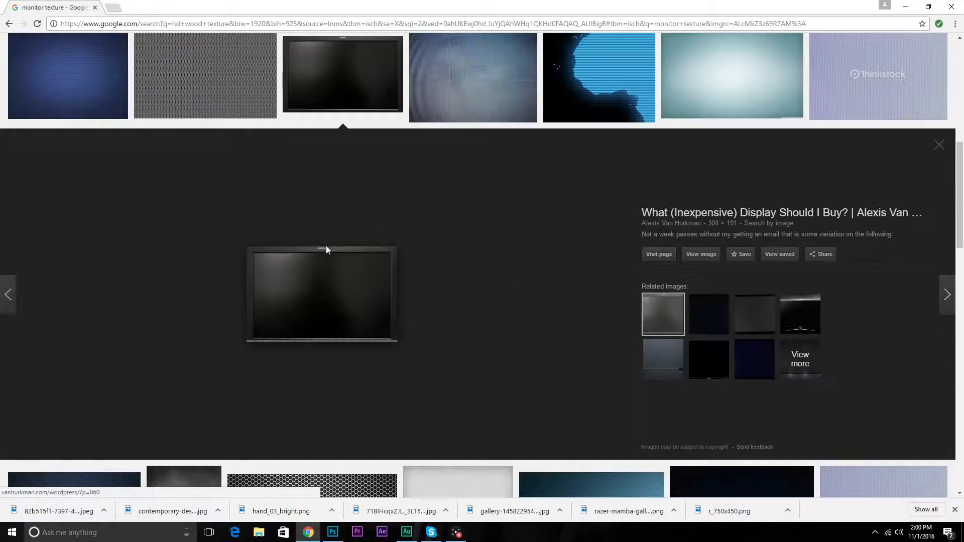
{"action": "left_click", "coordinate": [940, 145]}
Step: Search the images for "monitor png" and look through the results for a suitable monitor picture
{"action": "scroll", "coordinate": [452, 183], "scroll_direction": "up", "scroll_amount": 10}
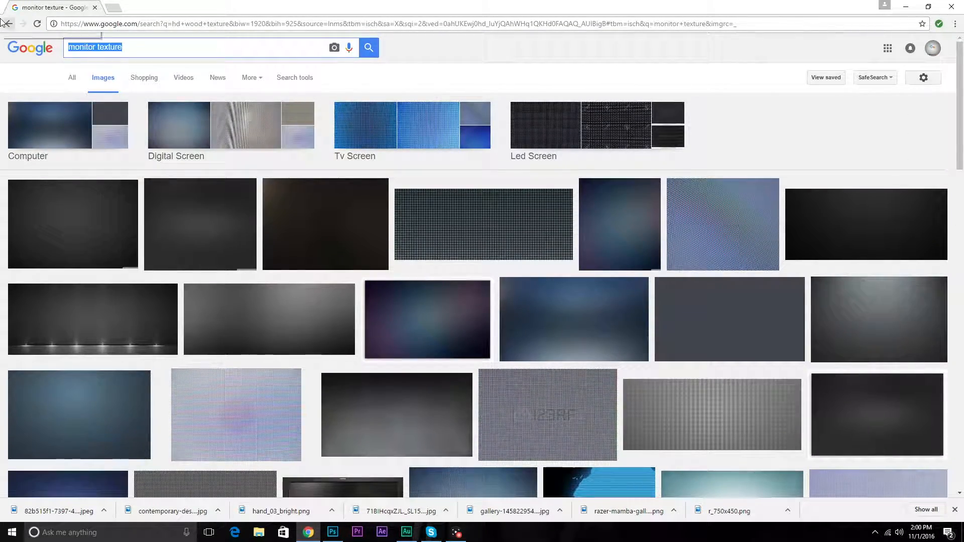
{"action": "key", "text": "BackSpace"}
{"action": "type", "text": "mon"}
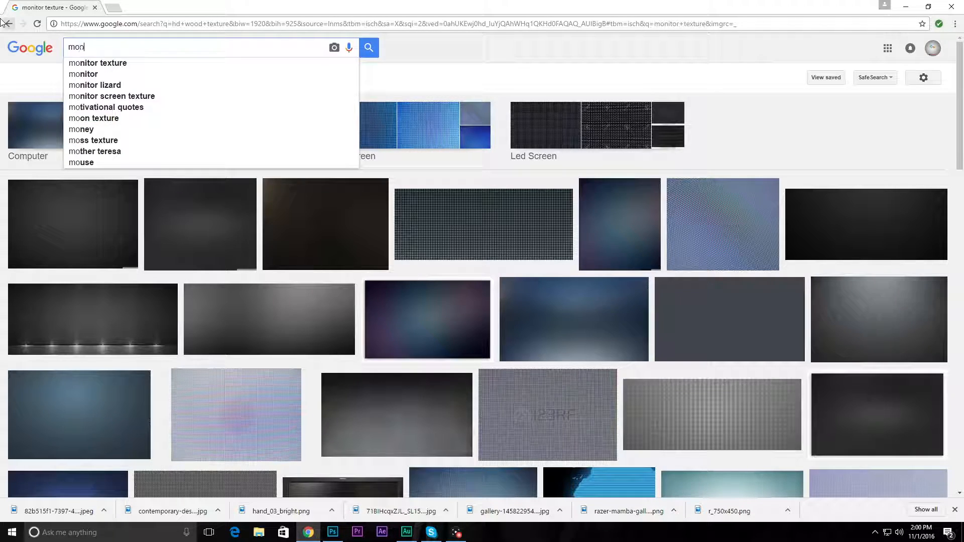
{"action": "type", "text": "itor png"}
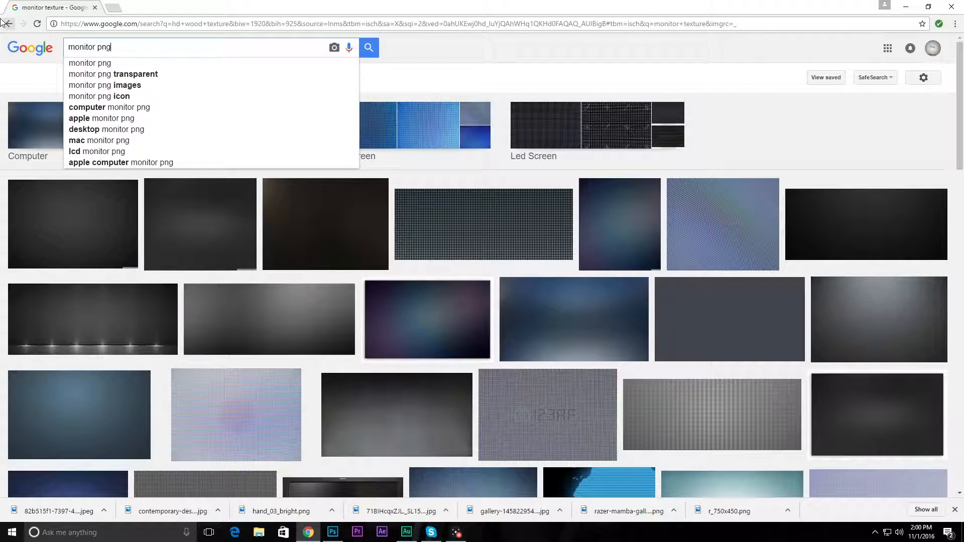
{"action": "key", "text": "Return"}
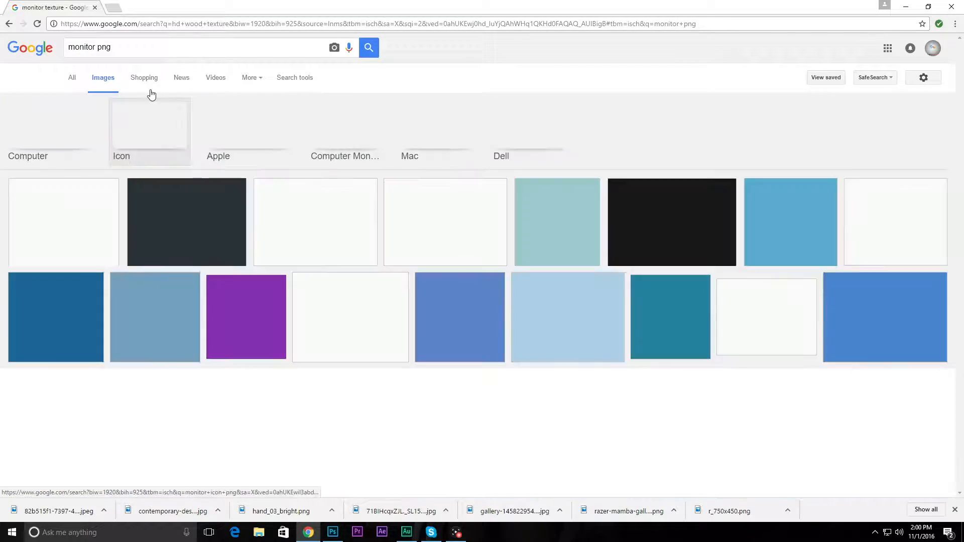
{"action": "scroll", "coordinate": [560, 255], "scroll_direction": "down", "scroll_amount": 2}
{"action": "scroll", "coordinate": [561, 255], "scroll_direction": "down", "scroll_amount": 8}
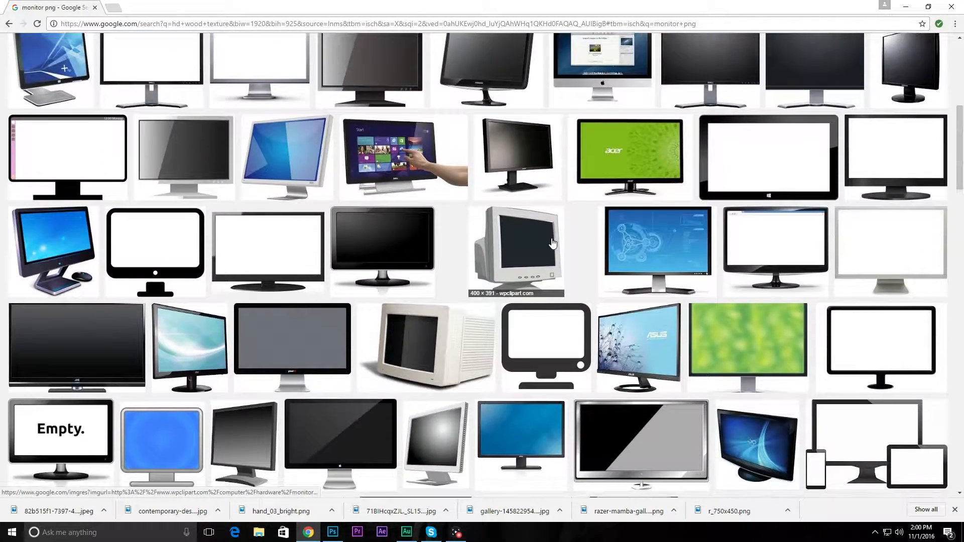
{"action": "scroll", "coordinate": [549, 234], "scroll_direction": "down", "scroll_amount": 2}
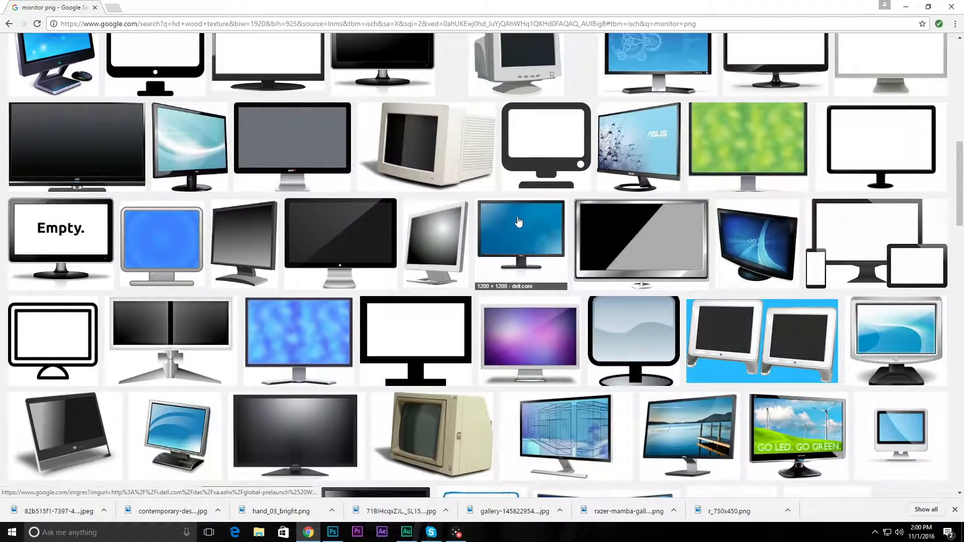
{"action": "scroll", "coordinate": [309, 152], "scroll_direction": "up", "scroll_amount": 3}
{"action": "scroll", "coordinate": [310, 152], "scroll_direction": "down", "scroll_amount": 8}
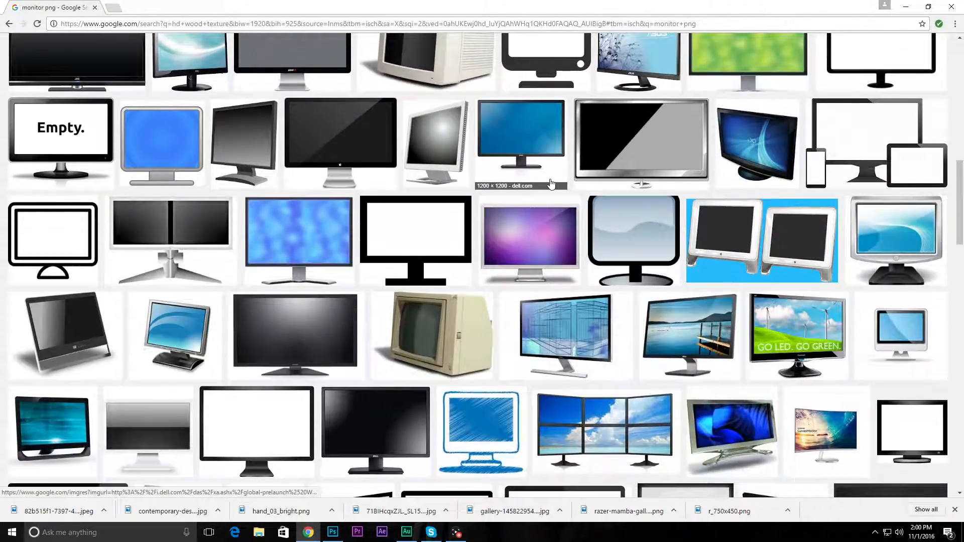
{"action": "scroll", "coordinate": [553, 186], "scroll_direction": "down", "scroll_amount": 3}
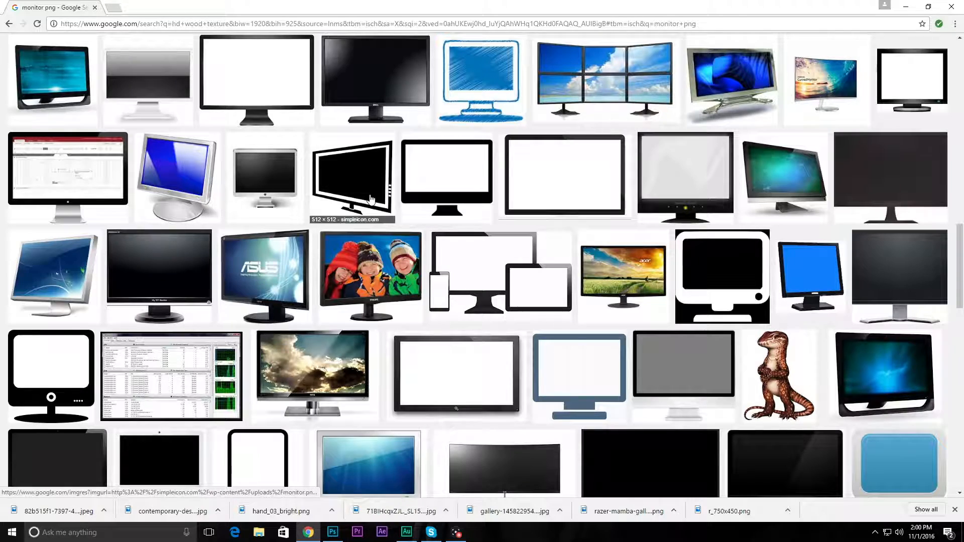
{"action": "scroll", "coordinate": [370, 200], "scroll_direction": "up", "scroll_amount": 20}
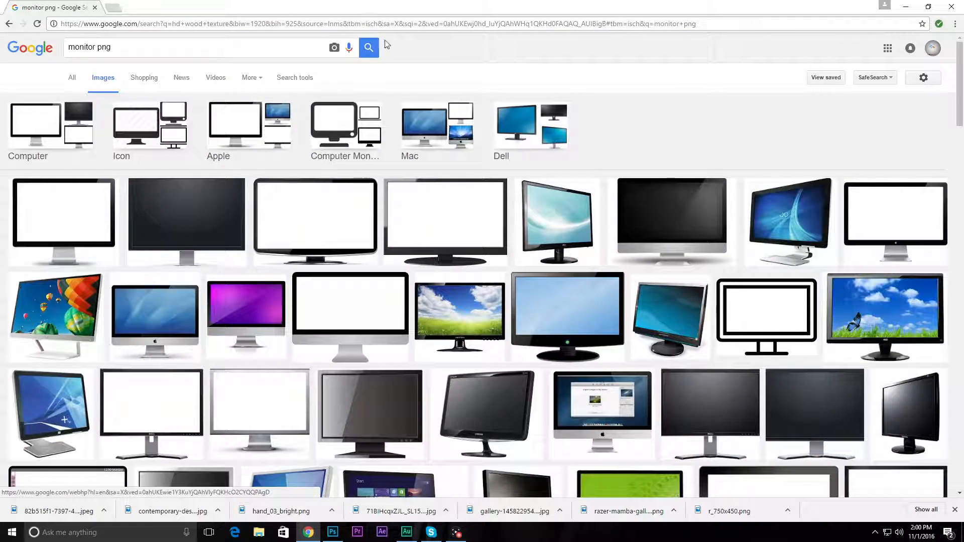
Step: Search the images for "keyboard png" and look through the results for a suitable keyboard picture
{"action": "triple_click", "coordinate": [157, 45]}
{"action": "key", "text": "BackSpace"}
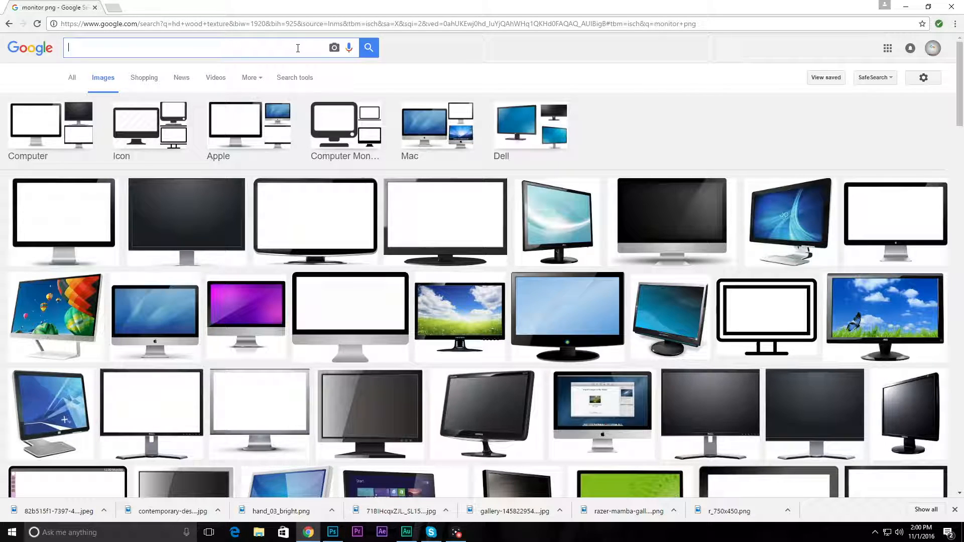
{"action": "type", "text": "keyboard png"}
{"action": "key", "text": "Return"}
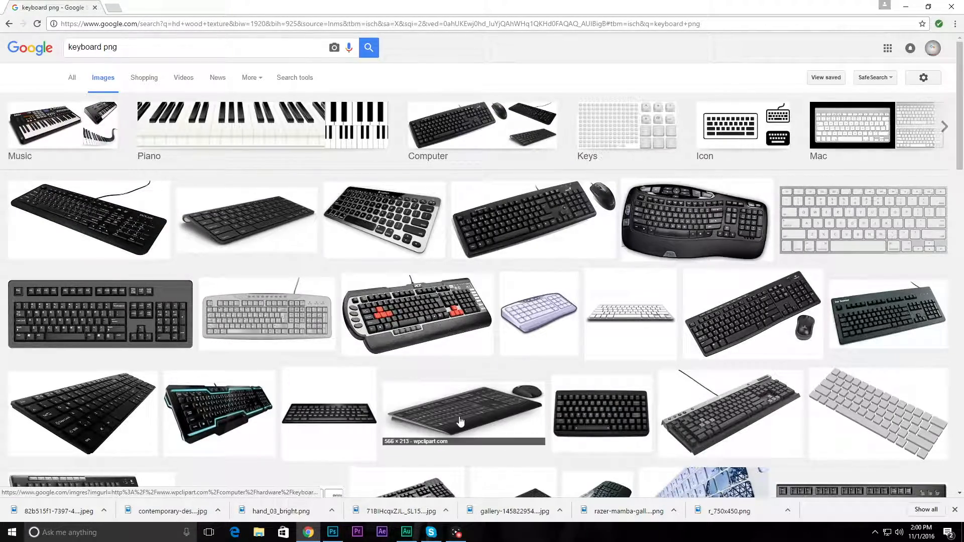
{"action": "scroll", "coordinate": [668, 334], "scroll_direction": "down", "scroll_amount": 7}
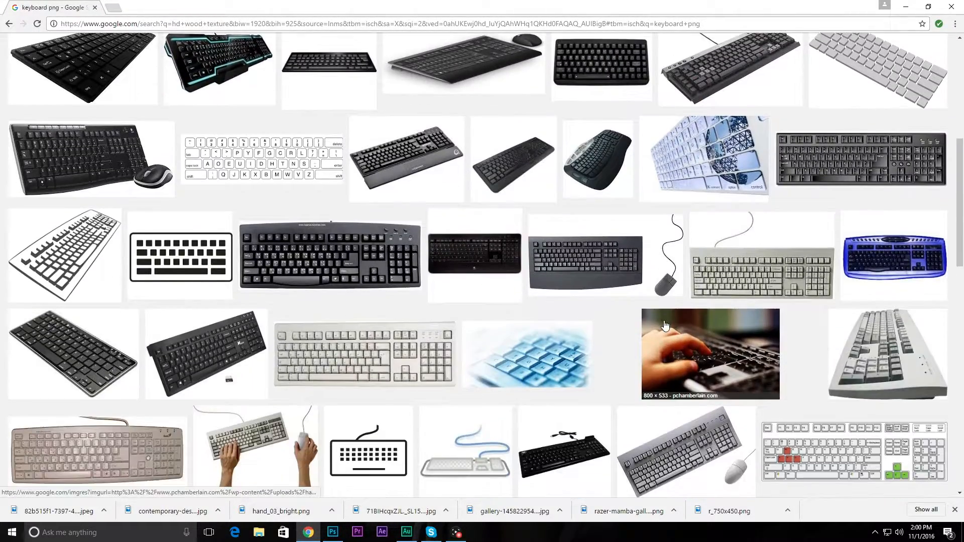
{"action": "scroll", "coordinate": [664, 326], "scroll_direction": "down", "scroll_amount": 9}
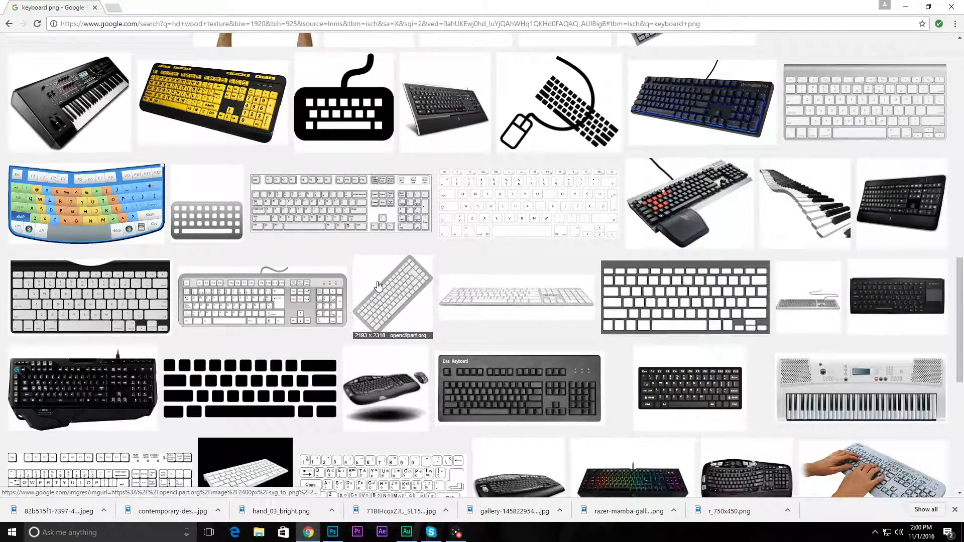
{"action": "scroll", "coordinate": [225, 129], "scroll_direction": "up", "scroll_amount": 10}
{"action": "scroll", "coordinate": [225, 129], "scroll_direction": "up", "scroll_amount": 5}
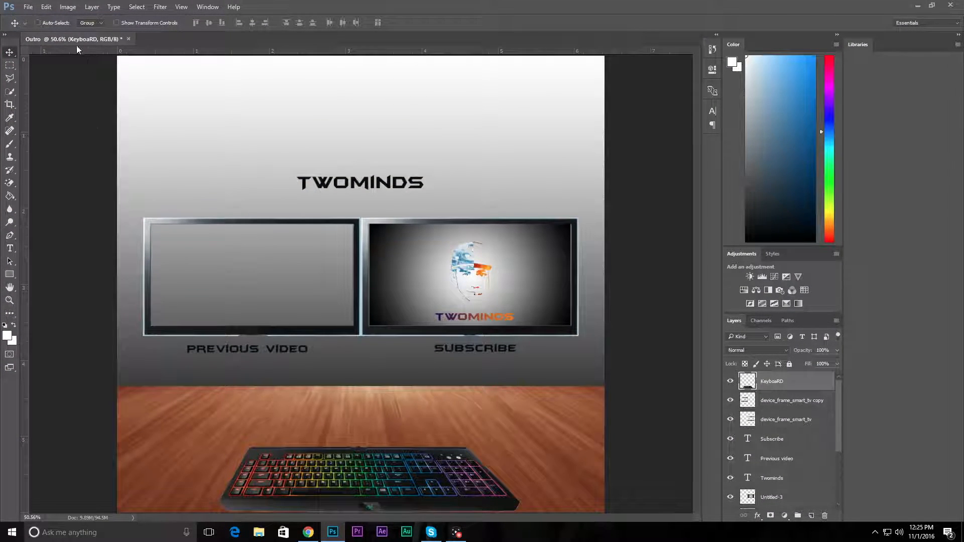
Step: In Photoshop, create a document named "Outro 1", 1920 by 1800 pixels at 300 pixels/inch, RGB, with transparent background contents
{"action": "left_click", "coordinate": [28, 7]}
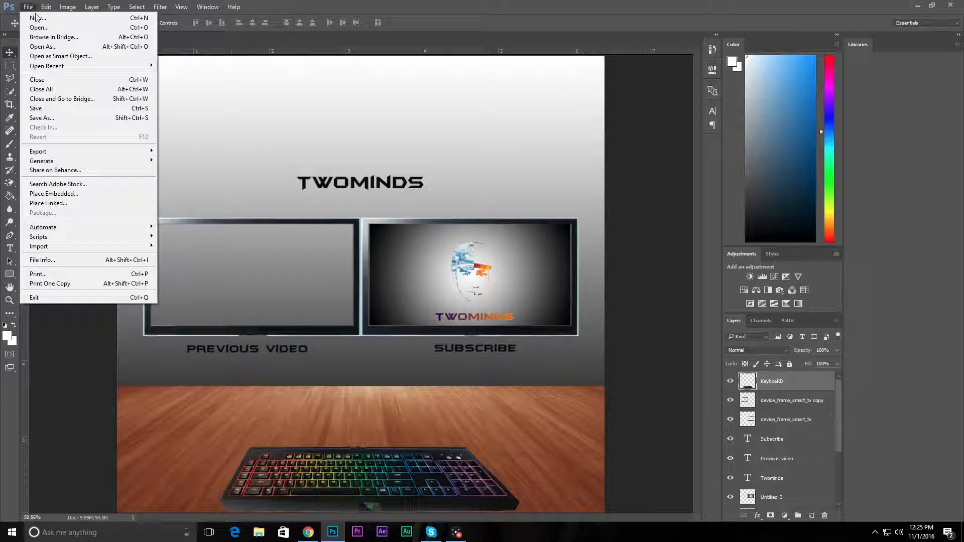
{"action": "left_click", "coordinate": [36, 18]}
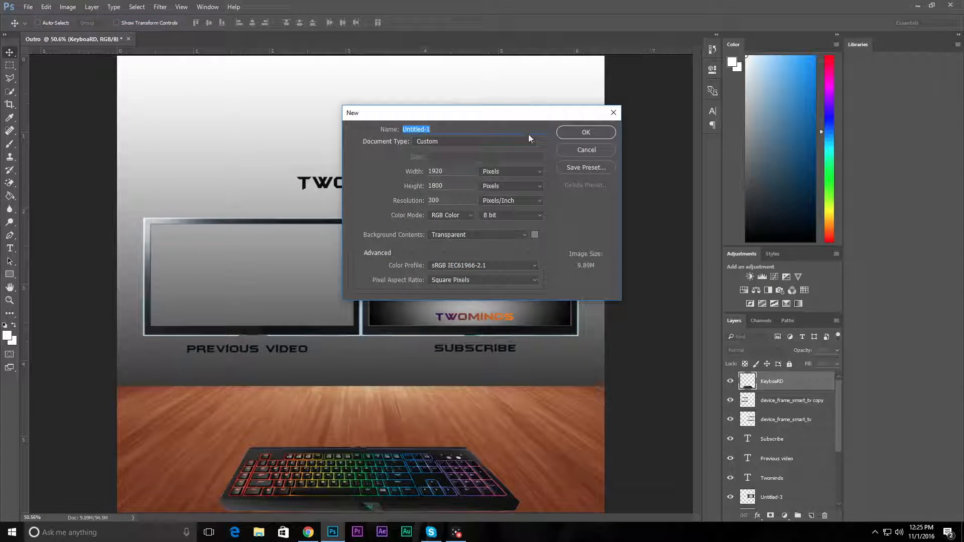
{"action": "type", "text": "Outro 1"}
{"action": "key", "text": "Tab"}
{"action": "left_click", "coordinate": [586, 132]}
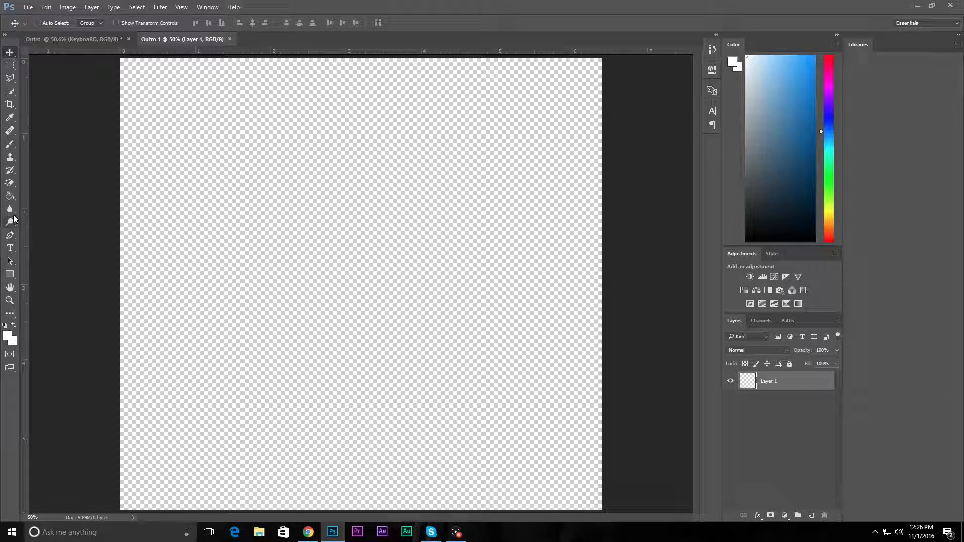
Step: Fill Layer 1 with white using the Paint Bucket tool, then switch to the Move tool
{"action": "left_click", "coordinate": [10, 198]}
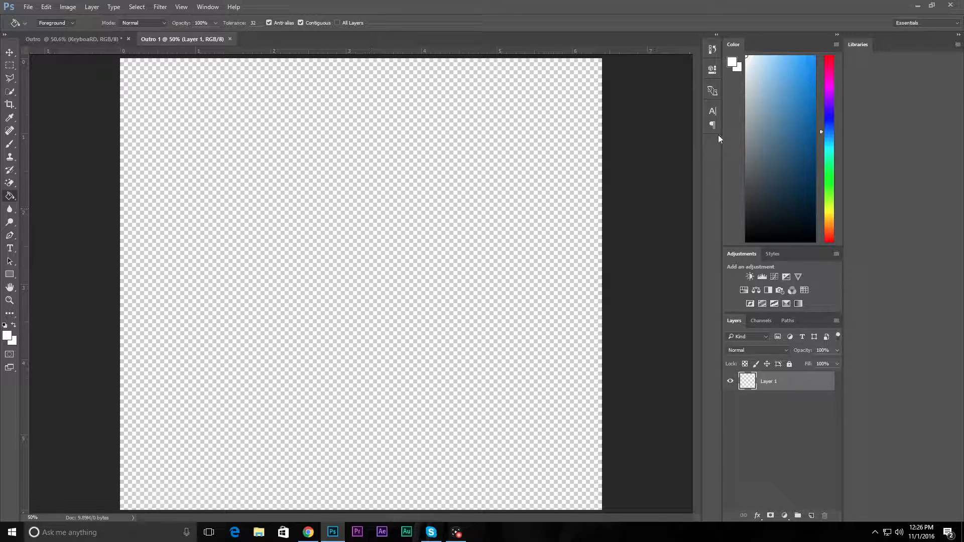
{"action": "left_click", "coordinate": [385, 284]}
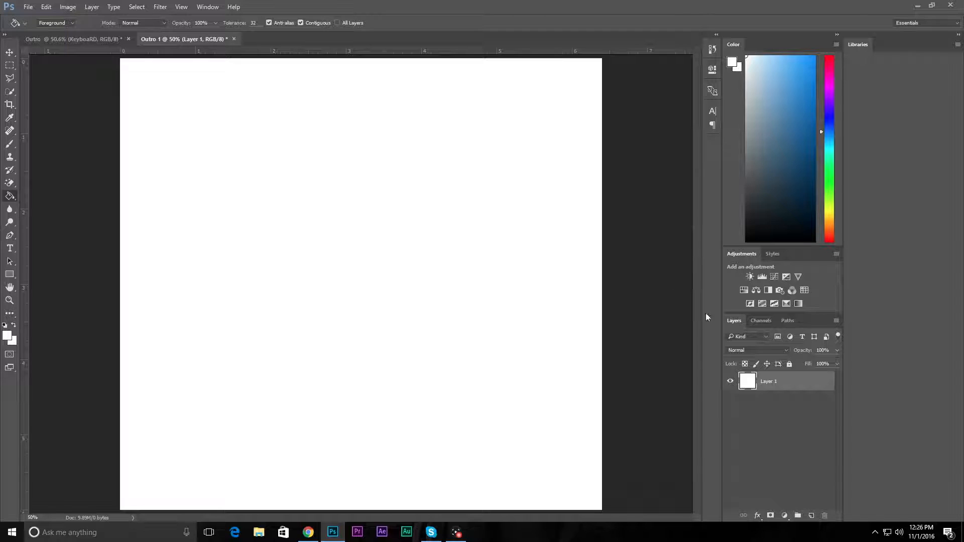
{"action": "left_click", "coordinate": [10, 52]}
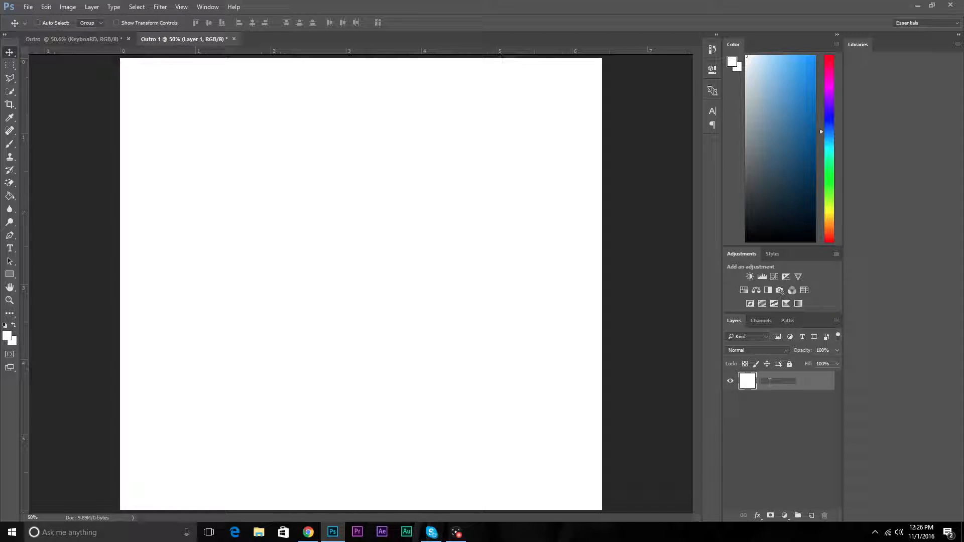
Step: Rename the white layer as "Wall"
{"action": "type", "text": "Wall"}
{"action": "key", "text": "Return"}
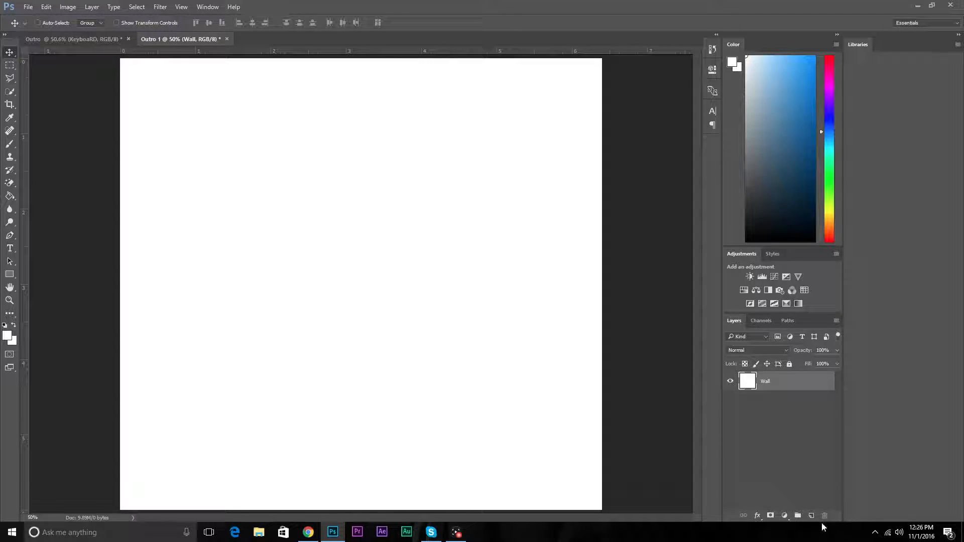
Step: Add a Gradient Fill layer above Wall using the black-to-white preset
{"action": "left_click", "coordinate": [785, 517]}
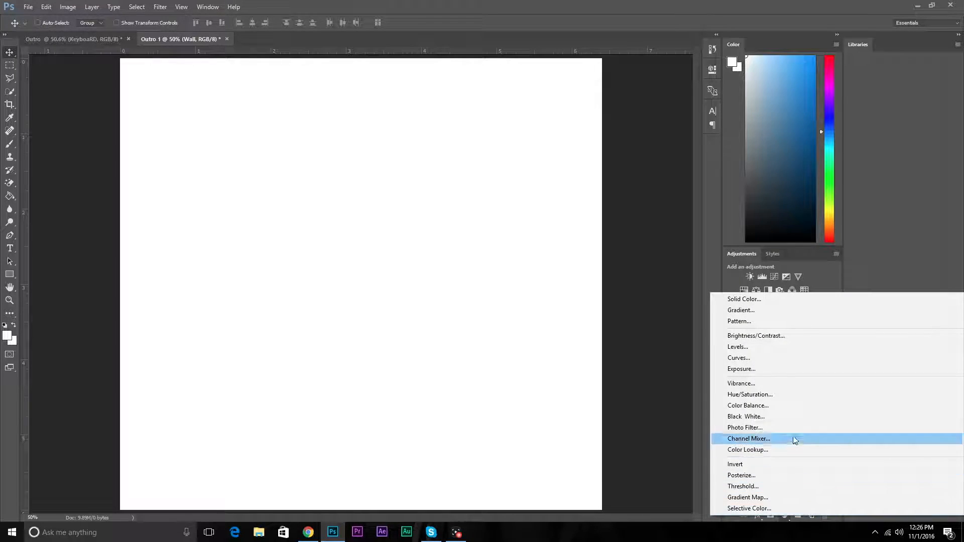
{"action": "left_click", "coordinate": [762, 310]}
{"action": "left_click", "coordinate": [500, 153]}
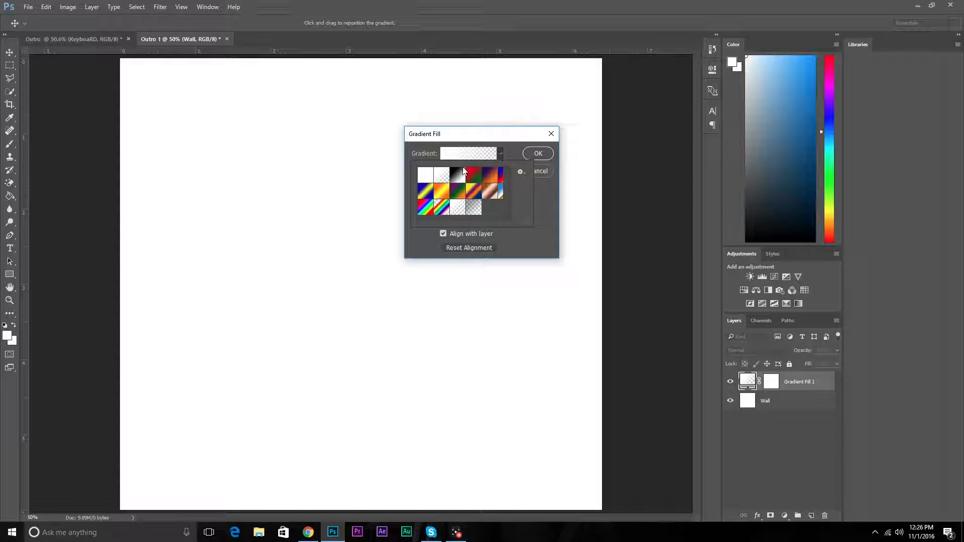
{"action": "left_click", "coordinate": [459, 176]}
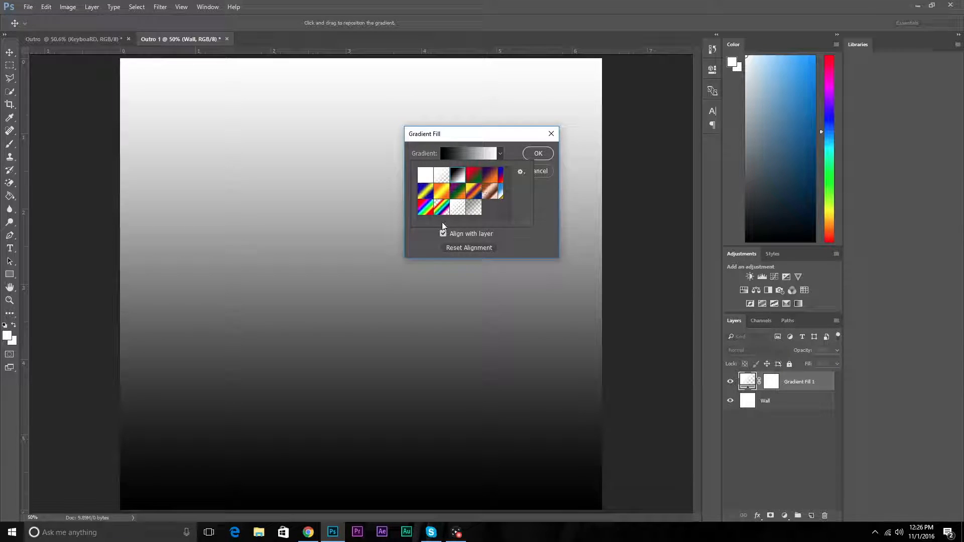
{"action": "left_click", "coordinate": [531, 154]}
{"action": "left_click", "coordinate": [532, 154]}
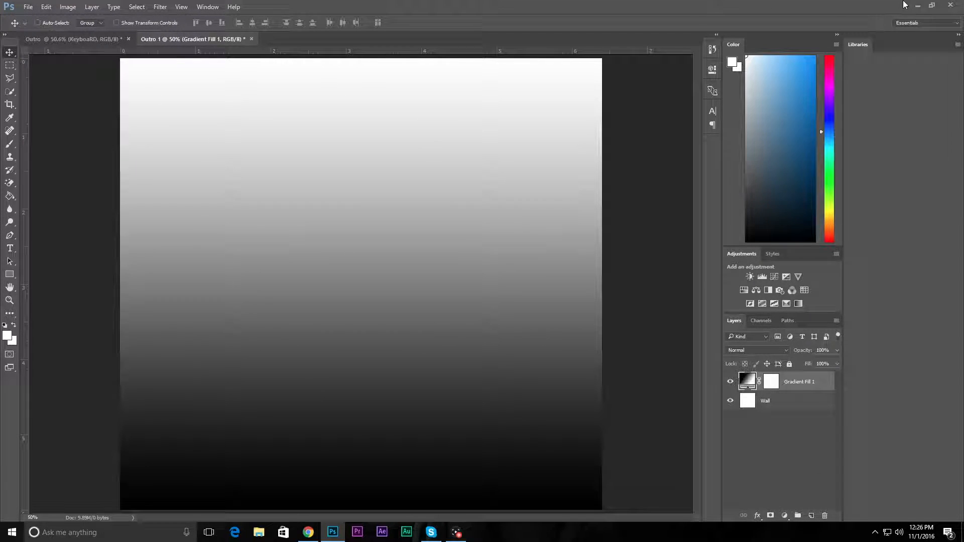
Step: Place the wood texture Db8vHP9 from the desktop and move it down to about X 960, Y 1291 px
{"action": "left_click", "coordinate": [933, 5]}
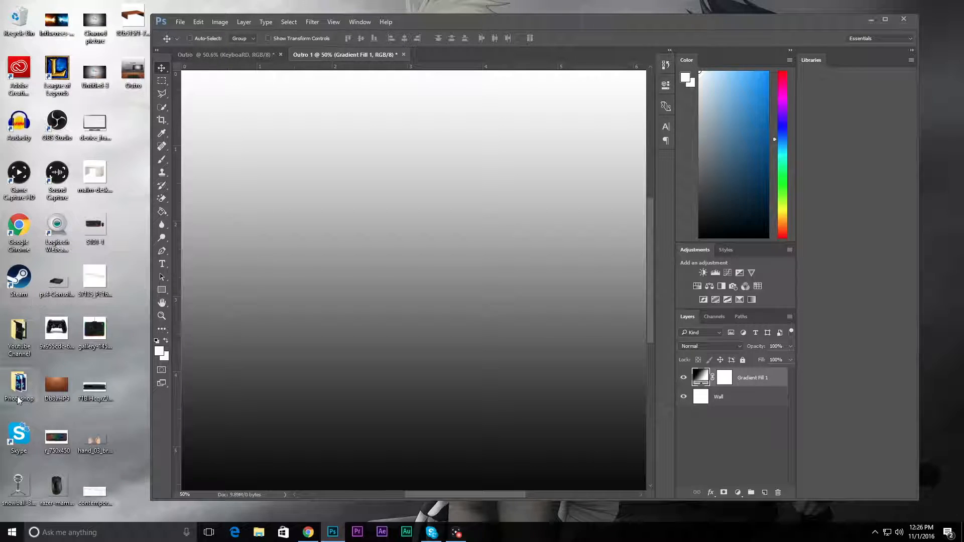
{"action": "left_click_drag", "start_coordinate": [55, 387], "coordinate": [301, 352]}
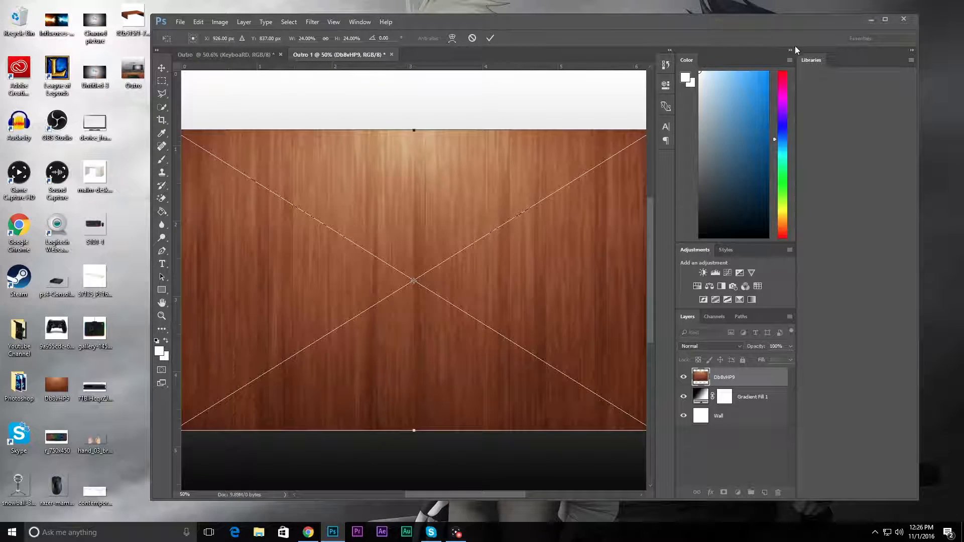
{"action": "left_click", "coordinate": [885, 19]}
{"action": "left_click_drag", "start_coordinate": [278, 301], "coordinate": [280, 406]}
{"action": "right_click", "coordinate": [281, 405]}
{"action": "key", "text": "Escape"}
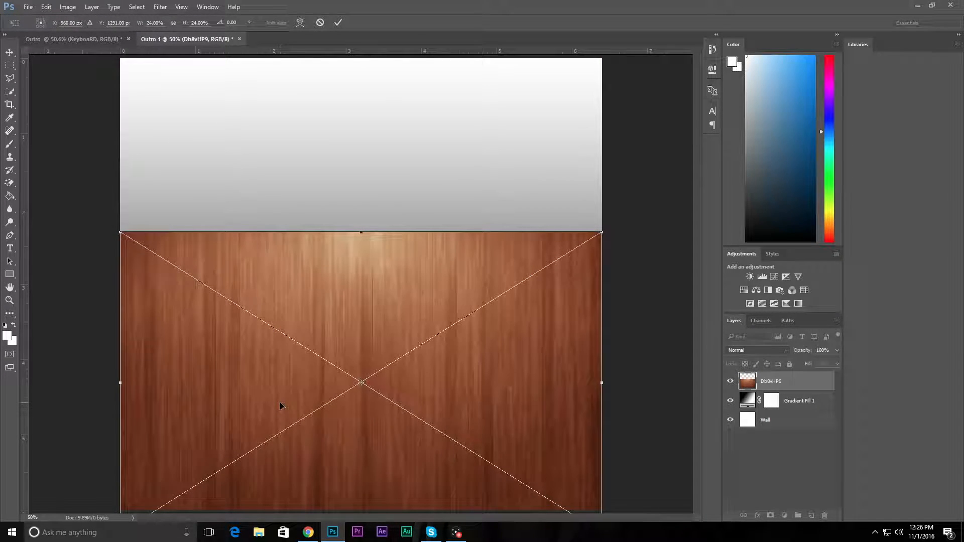
{"action": "key", "text": "Return"}
Step: Transform the wood texture with Perspective, narrowing its top edge and widening its bottom edge beyond the canvas to form a desk surface
{"action": "right_click", "coordinate": [279, 403]}
{"action": "left_click", "coordinate": [225, 404]}
{"action": "key", "text": "ctrl+t"}
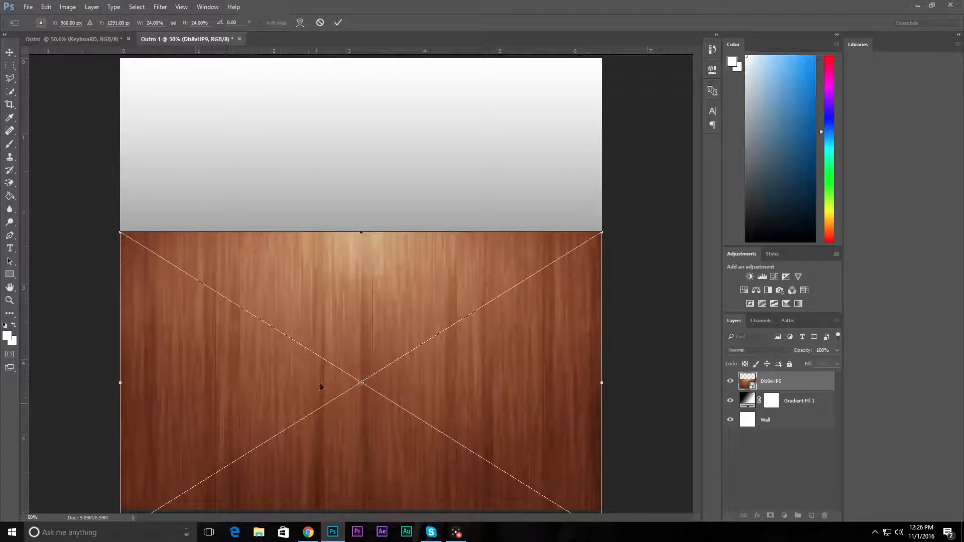
{"action": "right_click", "coordinate": [322, 226]}
{"action": "left_click", "coordinate": [390, 292]}
{"action": "left_click_drag", "start_coordinate": [602, 233], "coordinate": [434, 251]}
{"action": "left_click_drag", "start_coordinate": [358, 379], "coordinate": [369, 344]}
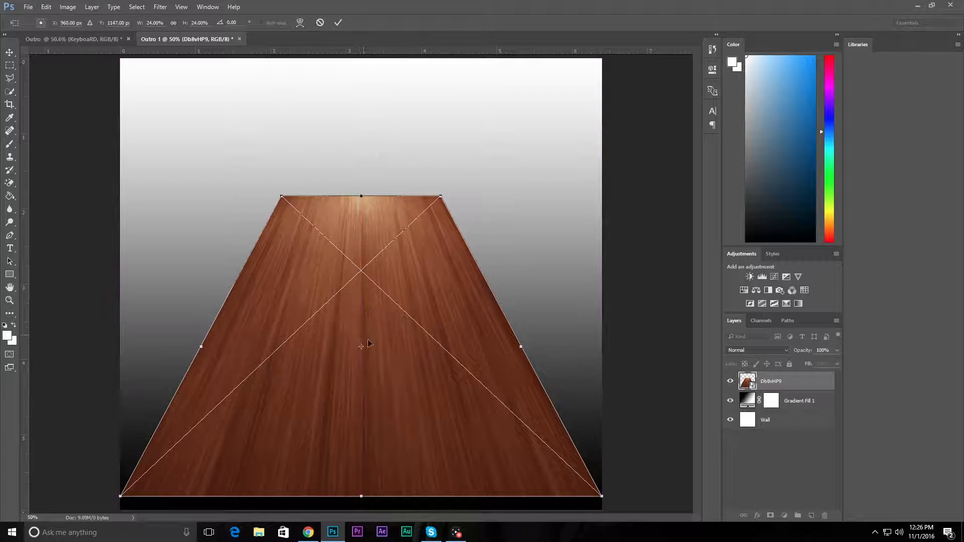
{"action": "left_click_drag", "start_coordinate": [603, 497], "coordinate": [781, 347]}
{"action": "mouse_move", "coordinate": [409, 418]}
{"action": "left_mouse_down"}
{"action": "mouse_move", "coordinate": [405, 435]}
{"action": "mouse_move", "coordinate": [416, 432]}
{"action": "left_mouse_up"}
Step: Scale the wood surface into a wide, low desk filling the lower quarter of the canvas and apply the transformation
{"action": "right_click", "coordinate": [337, 374]}
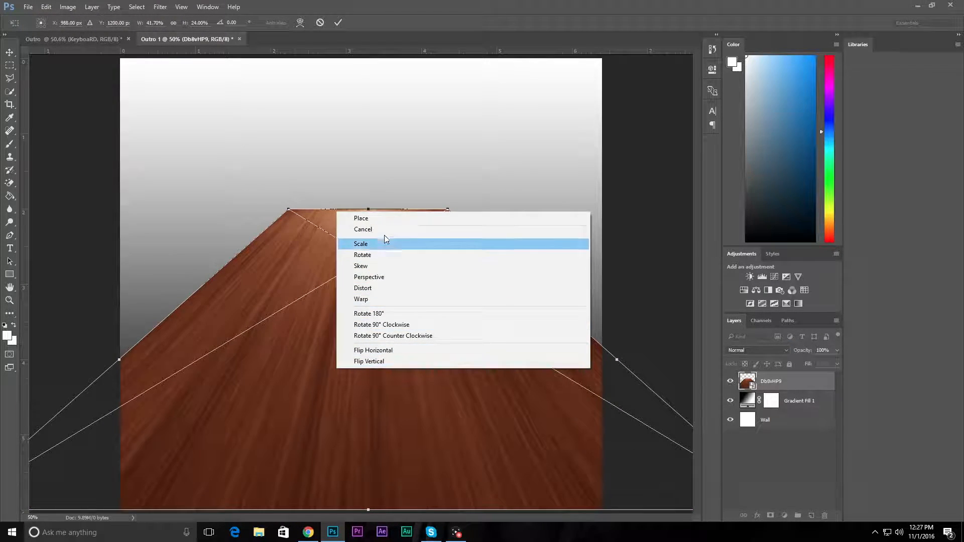
{"action": "left_click", "coordinate": [387, 244]}
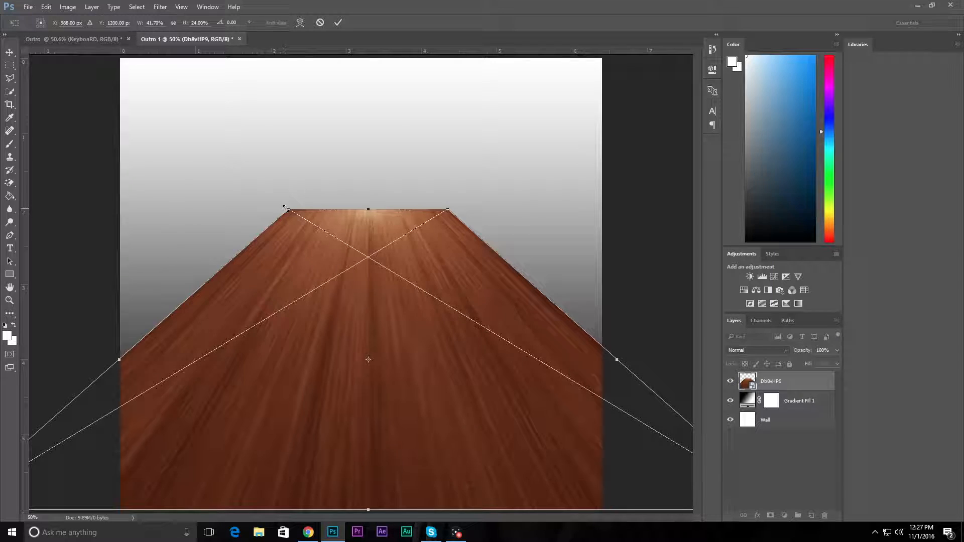
{"action": "left_click_drag", "start_coordinate": [291, 211], "coordinate": [118, 373]}
{"action": "key", "text": "Return"}
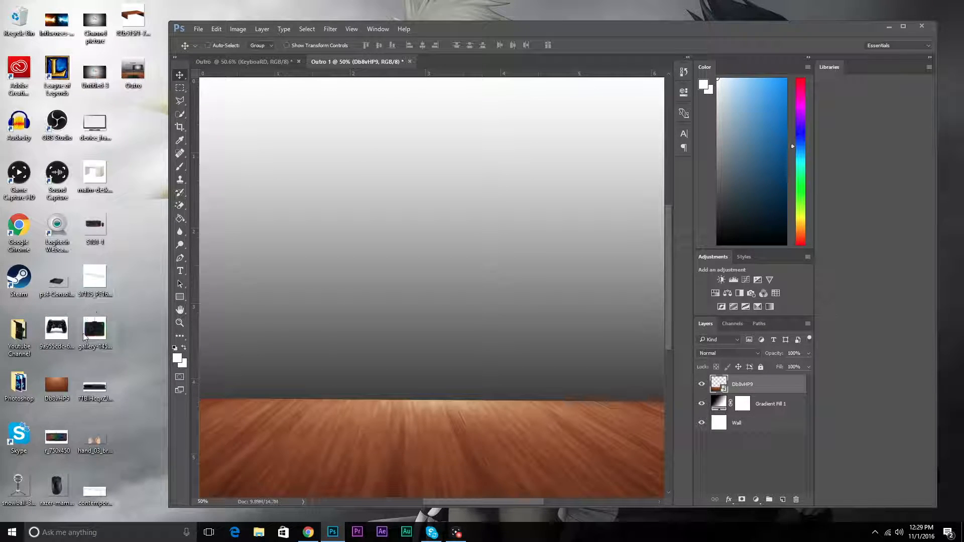
Step: Place the device_frame_smart_tv image from the desktop and position it over the wall, just above the desk
{"action": "left_click_drag", "start_coordinate": [88, 126], "coordinate": [452, 290]}
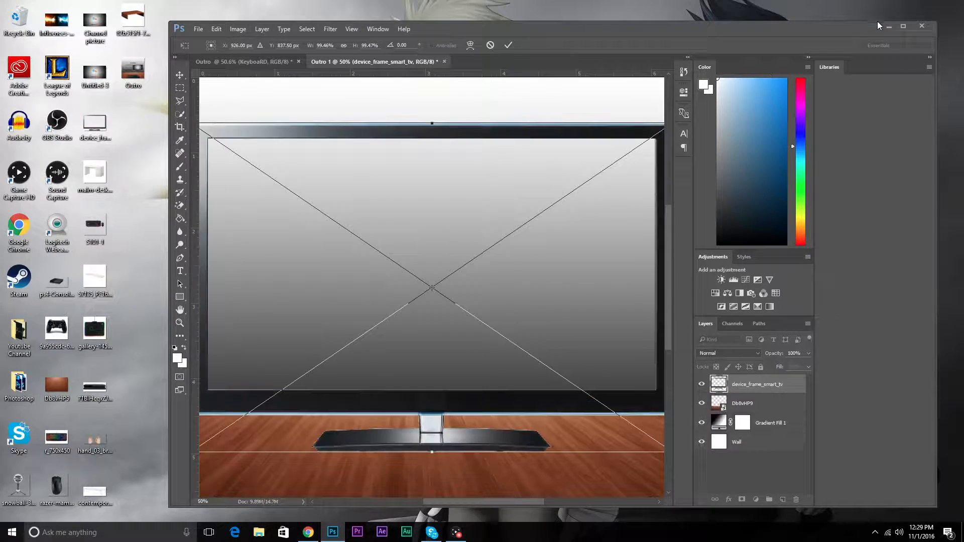
{"action": "left_click", "coordinate": [904, 27]}
{"action": "left_click_drag", "start_coordinate": [463, 347], "coordinate": [408, 297]}
{"action": "key", "text": "Return"}
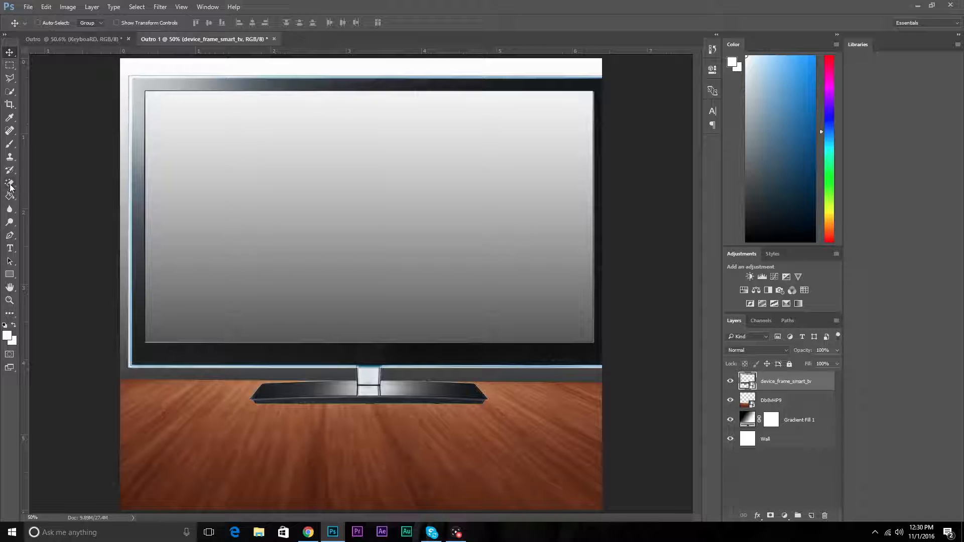
Step: Rasterize the TV layer and erase its stand and base with the Eraser tool
{"action": "right_click", "coordinate": [10, 187]}
{"action": "left_click", "coordinate": [40, 181]}
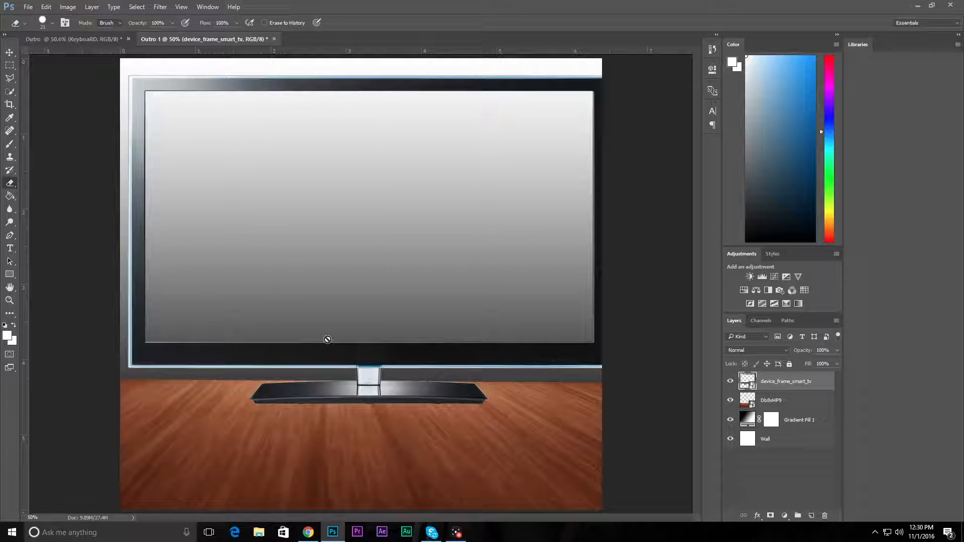
{"action": "left_click", "coordinate": [356, 374]}
{"action": "left_click", "coordinate": [508, 210]}
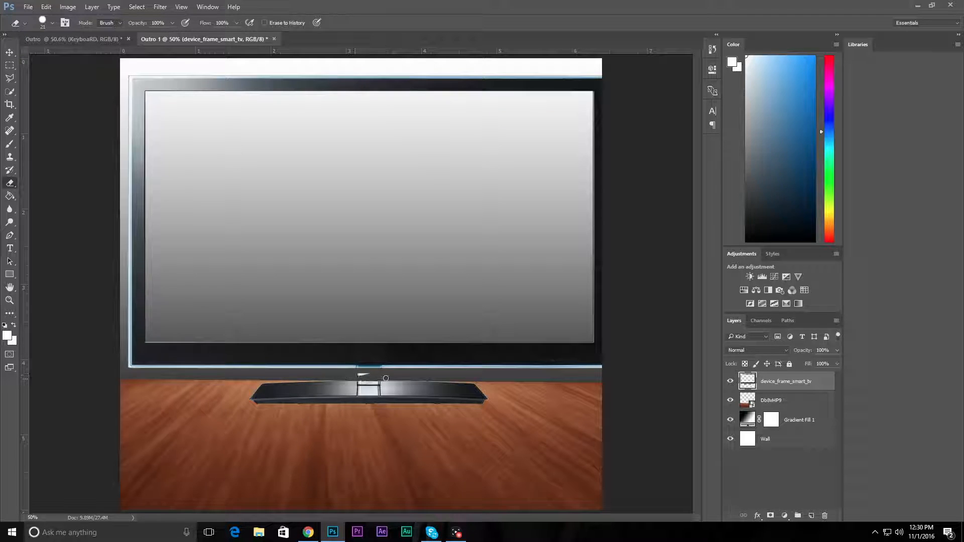
{"action": "mouse_move", "coordinate": [340, 378]}
{"action": "left_mouse_down"}
{"action": "mouse_move", "coordinate": [446, 389]}
{"action": "mouse_move", "coordinate": [314, 389]}
{"action": "mouse_move", "coordinate": [466, 396]}
{"action": "mouse_move", "coordinate": [232, 406]}
{"action": "left_mouse_up"}
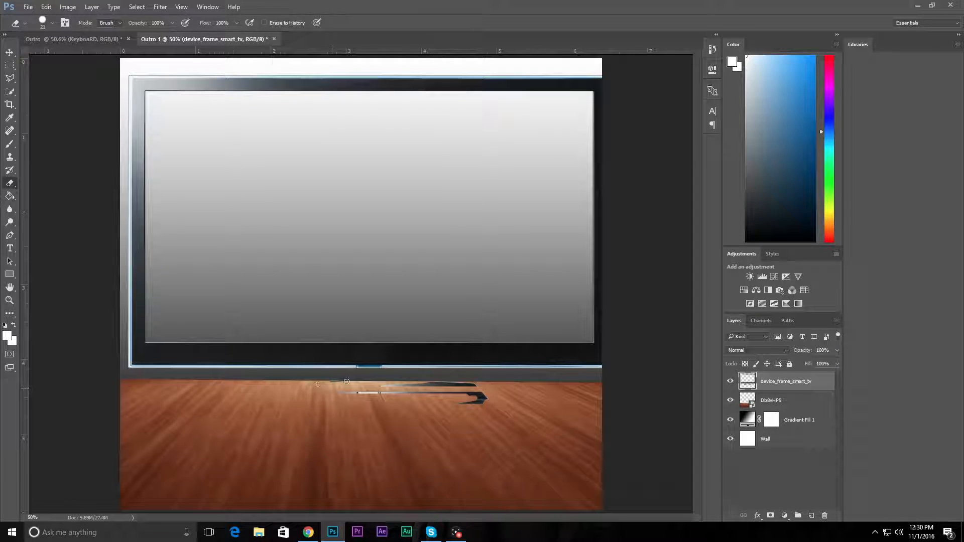
{"action": "mouse_move", "coordinate": [414, 383]}
{"action": "left_mouse_down"}
{"action": "mouse_move", "coordinate": [466, 388]}
{"action": "mouse_move", "coordinate": [399, 392]}
{"action": "mouse_move", "coordinate": [472, 383]}
{"action": "mouse_move", "coordinate": [457, 402]}
{"action": "mouse_move", "coordinate": [439, 399]}
{"action": "mouse_move", "coordinate": [478, 385]}
{"action": "left_mouse_up"}
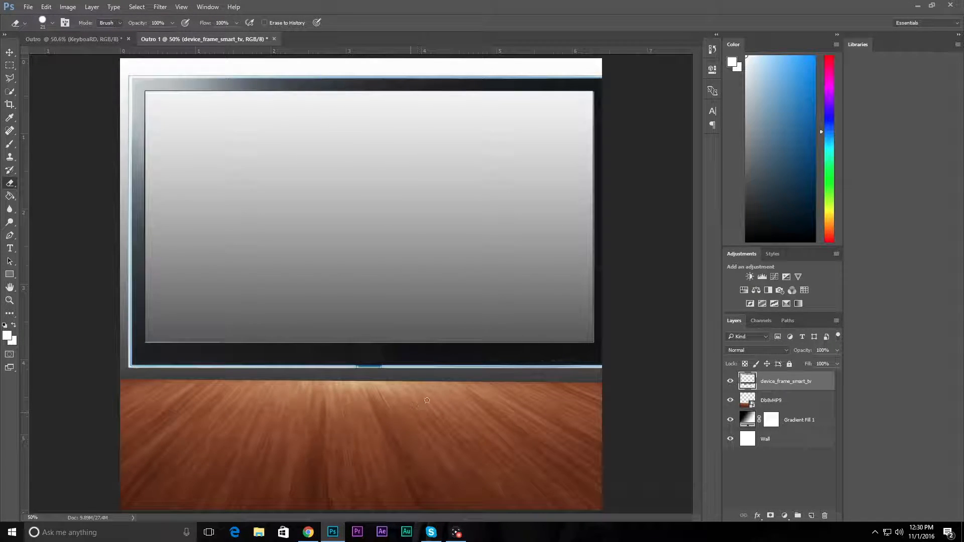
Step: Scale the TV frame to about 50% width and 46% height and fit it against the canvas's right edge, centred near X 1440, Y 731 px
{"action": "left_click", "coordinate": [10, 52]}
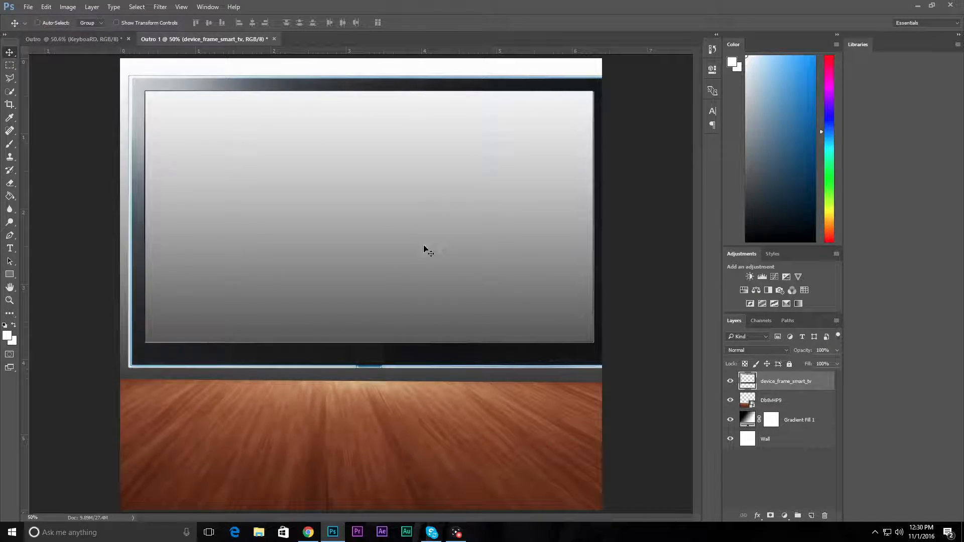
{"action": "key", "text": "ctrl+t"}
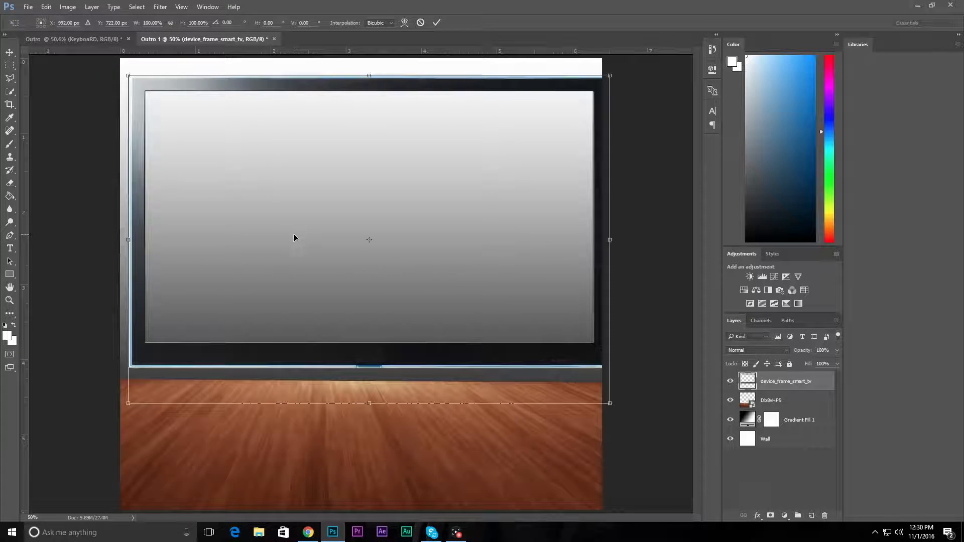
{"action": "left_click_drag", "start_coordinate": [129, 75], "coordinate": [316, 213]}
{"action": "left_click_drag", "start_coordinate": [411, 324], "coordinate": [216, 246]}
{"action": "left_click_drag", "start_coordinate": [121, 136], "coordinate": [140, 150]}
{"action": "left_click_drag", "start_coordinate": [231, 233], "coordinate": [401, 237]}
{"action": "left_click_drag", "start_coordinate": [314, 160], "coordinate": [360, 192]}
{"action": "mouse_move", "coordinate": [405, 251]}
{"action": "left_mouse_down"}
{"action": "mouse_move", "coordinate": [428, 233]}
{"action": "mouse_move", "coordinate": [416, 239]}
{"action": "left_mouse_up"}
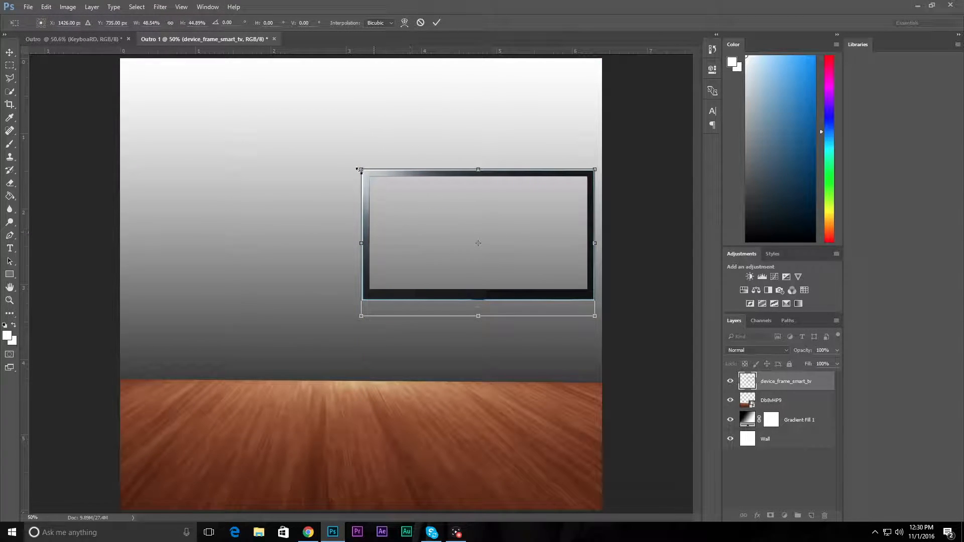
{"action": "left_click_drag", "start_coordinate": [361, 169], "coordinate": [355, 163]}
{"action": "left_click_drag", "start_coordinate": [412, 208], "coordinate": [419, 209]}
{"action": "left_click_drag", "start_coordinate": [364, 167], "coordinate": [362, 166]}
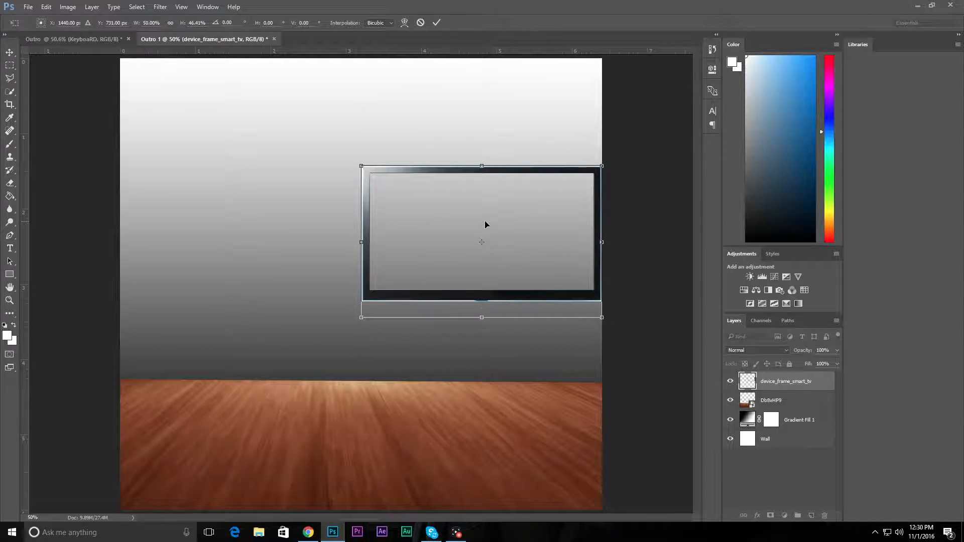
{"action": "key", "text": "Return"}
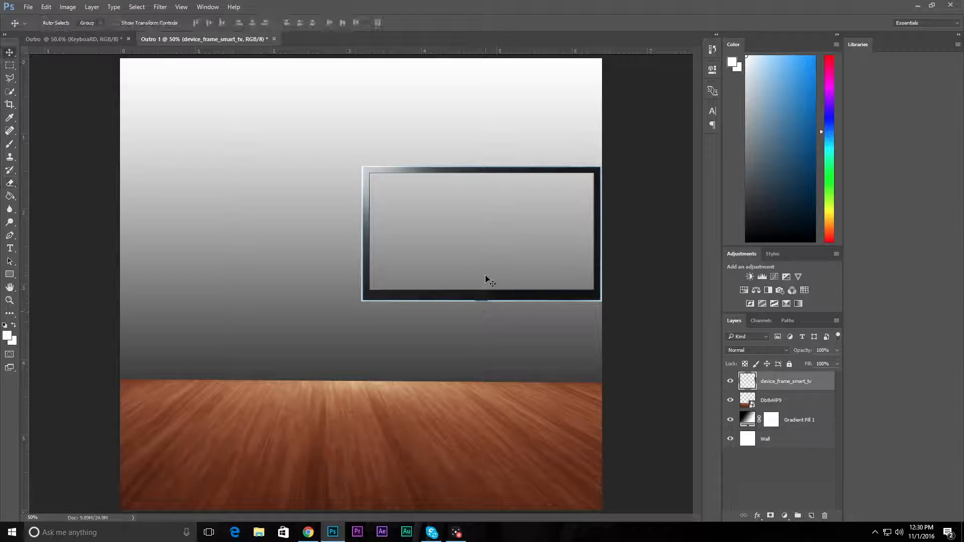
Step: Duplicate the device_frame_smart_tv layer and move the copy to the left side of the wall, level with the original
{"action": "right_click", "coordinate": [789, 378]}
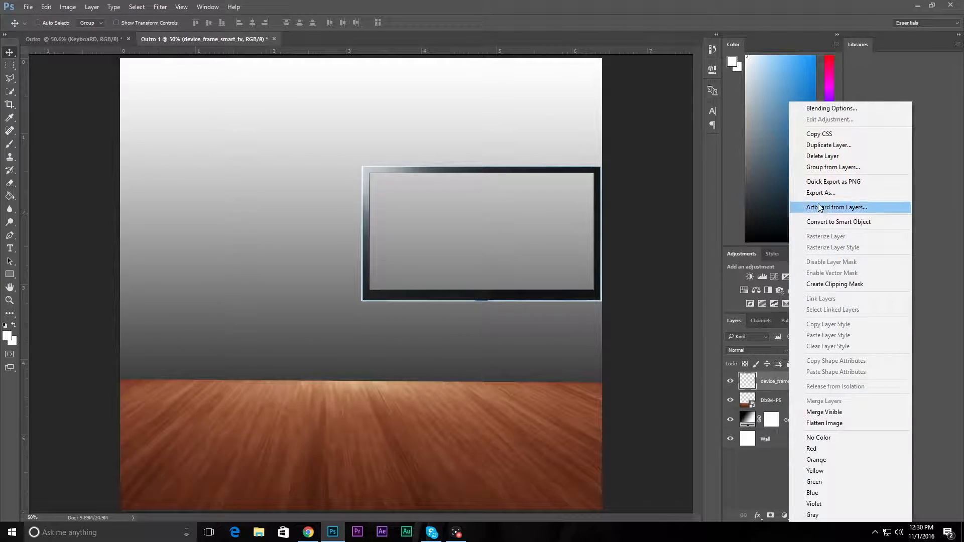
{"action": "left_click", "coordinate": [803, 147]}
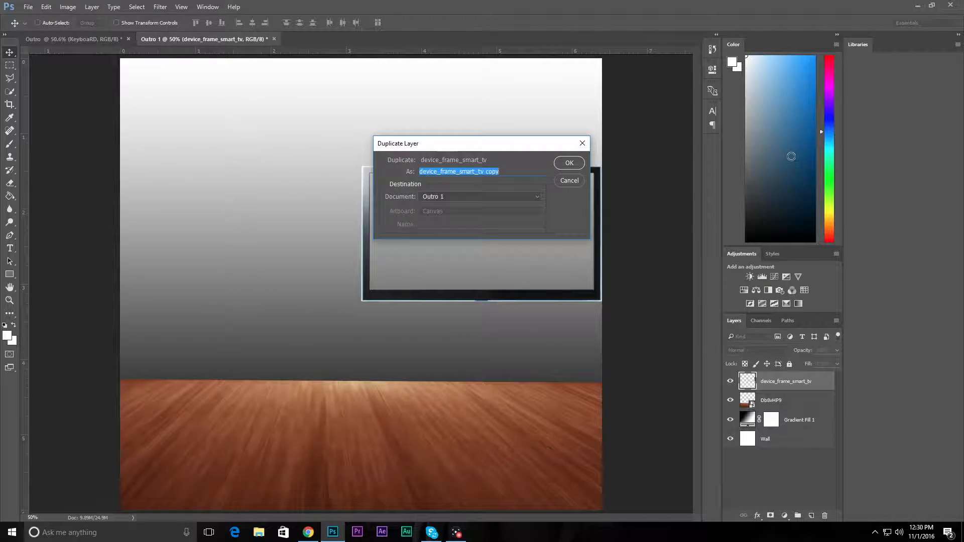
{"action": "left_click", "coordinate": [570, 164]}
{"action": "left_click_drag", "start_coordinate": [523, 259], "coordinate": [279, 253]}
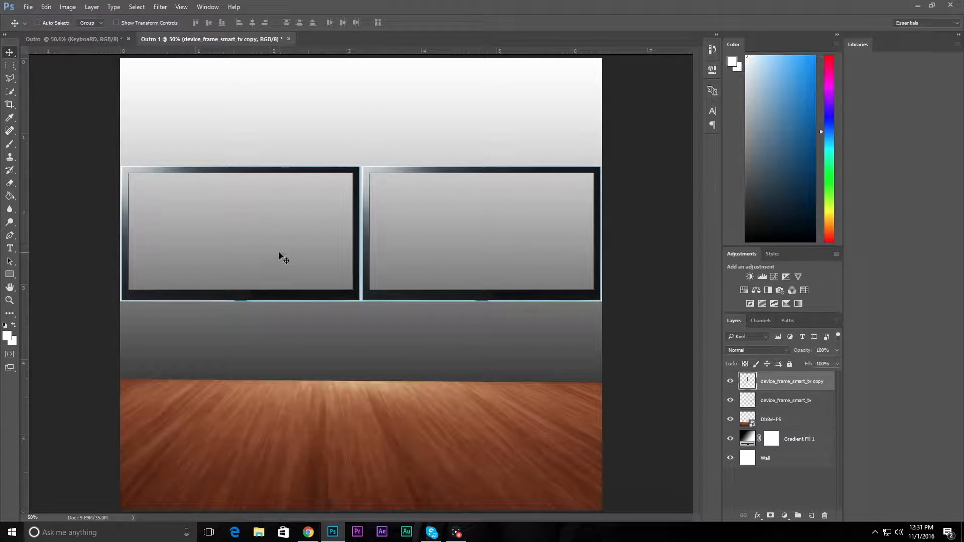
Step: Place the keyboard image r_750x450 from the desktop into the Outro 1 document
{"action": "double_click", "coordinate": [366, 3]}
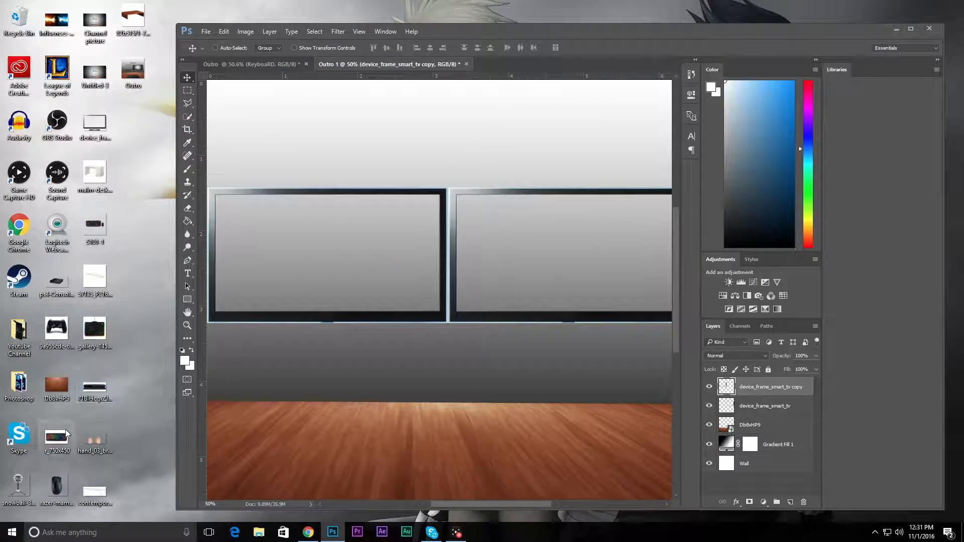
{"action": "left_click_drag", "start_coordinate": [598, 302], "coordinate": [598, 302]}
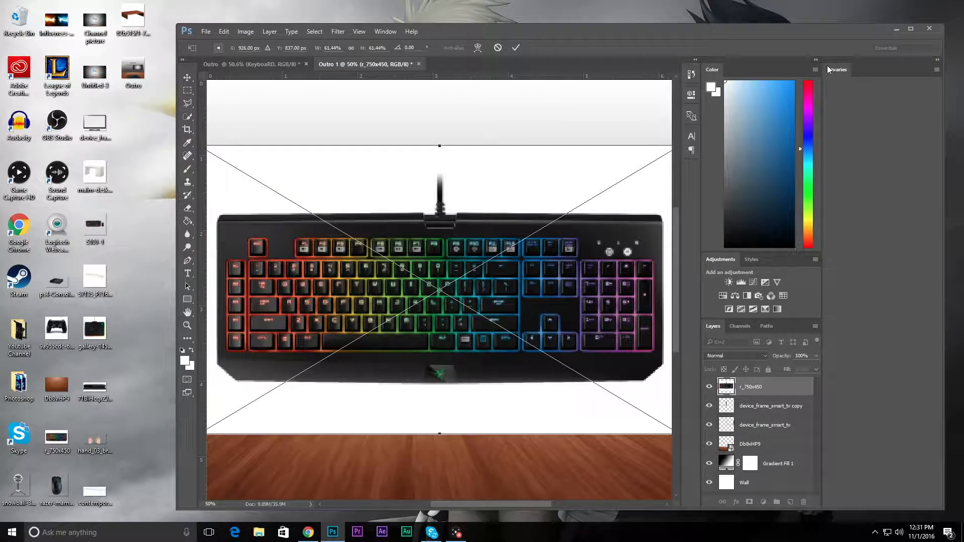
{"action": "left_click", "coordinate": [911, 28]}
{"action": "key", "text": "Return"}
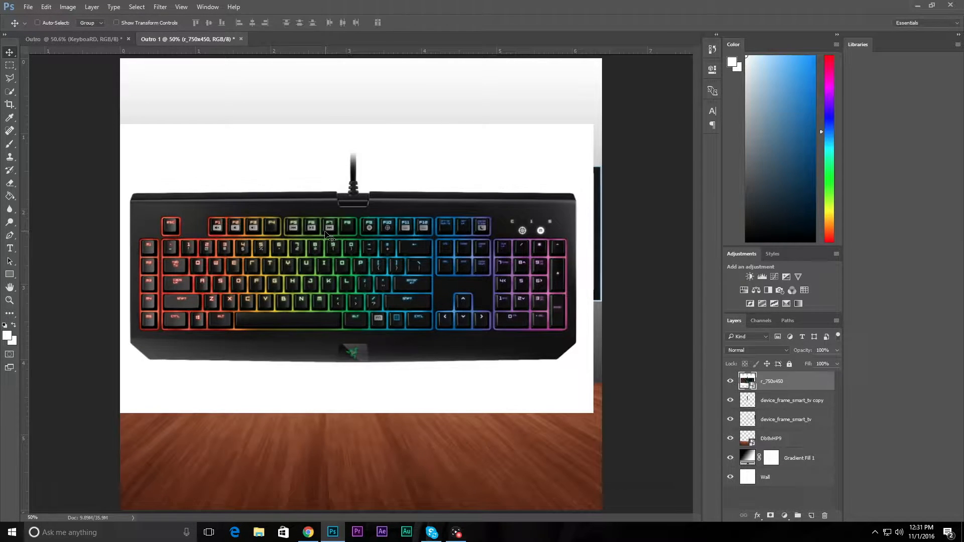
Step: Remove the white background around the keyboard with the Magic Eraser tool, rasterizing its layer
{"action": "left_click_drag", "start_coordinate": [10, 183], "coordinate": [64, 211]}
{"action": "left_click", "coordinate": [63, 202]}
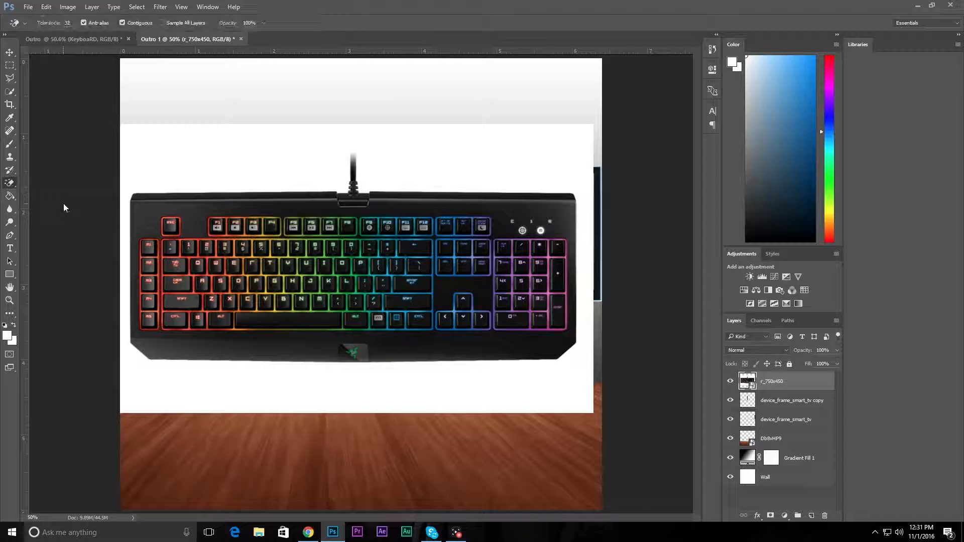
{"action": "left_click", "coordinate": [415, 191]}
{"action": "left_click", "coordinate": [511, 212]}
{"action": "left_click", "coordinate": [252, 168]}
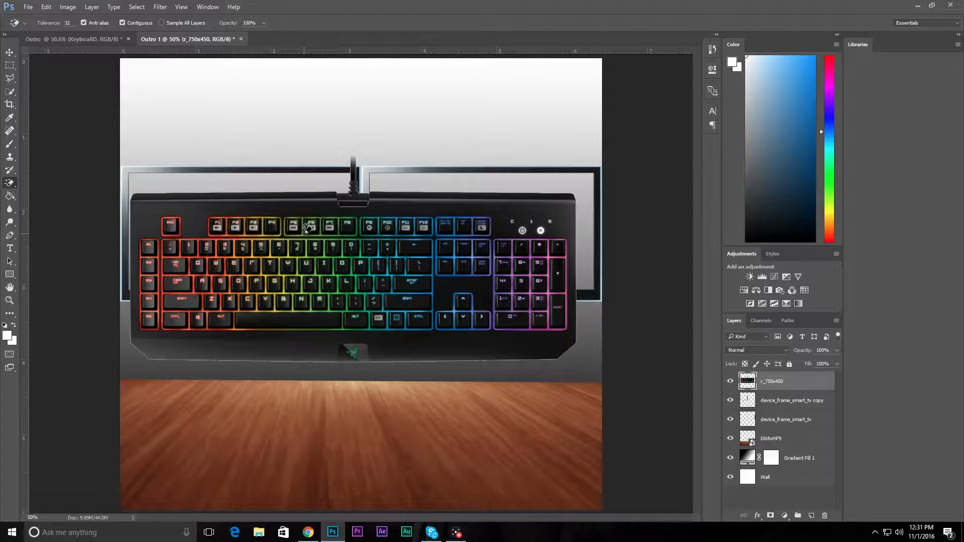
Step: Move the keyboard down over the desk to about X 993, Y 1419 px, apply the transformation and return to the Magic Eraser tool
{"action": "left_click", "coordinate": [9, 52]}
{"action": "key", "text": "ctrl+t"}
{"action": "left_click_drag", "start_coordinate": [301, 253], "coordinate": [327, 398]}
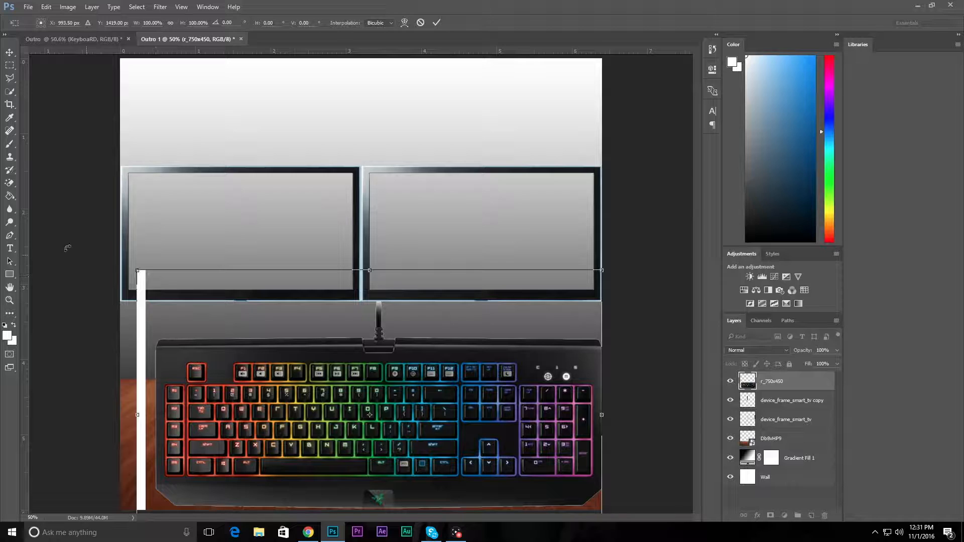
{"action": "left_click", "coordinate": [9, 183]}
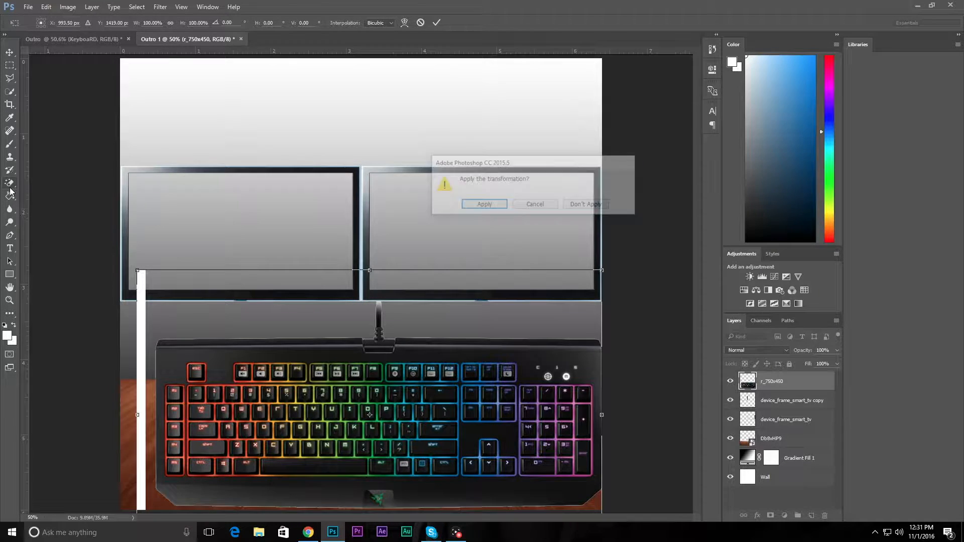
{"action": "left_click", "coordinate": [472, 205]}
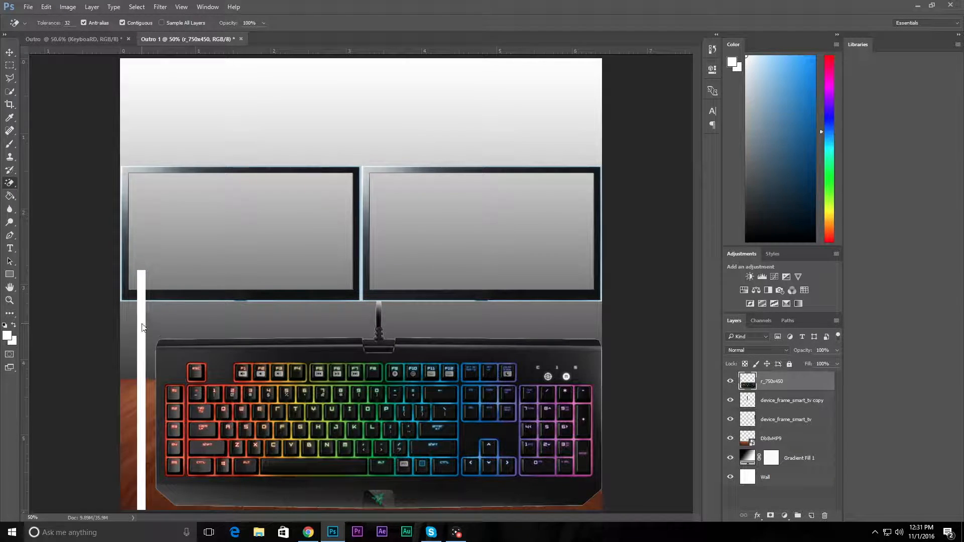
Step: Erase the leftover white strip beside the keyboard with the Magic Eraser, moving the keyboard up to reach its remaining part
{"action": "left_click", "coordinate": [143, 318]}
{"action": "left_click", "coordinate": [10, 52]}
{"action": "mouse_move", "coordinate": [370, 397]}
{"action": "left_mouse_down"}
{"action": "mouse_move", "coordinate": [337, 379]}
{"action": "mouse_move", "coordinate": [346, 384]}
{"action": "mouse_move", "coordinate": [385, 276]}
{"action": "left_mouse_up"}
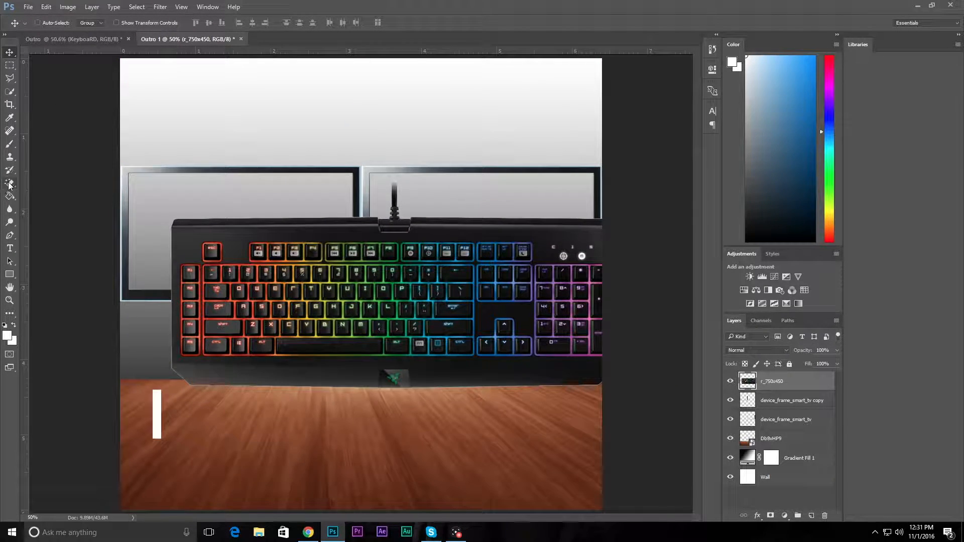
{"action": "left_click", "coordinate": [9, 183]}
{"action": "left_click", "coordinate": [156, 424]}
Step: Move the keyboard layer back down over the desk to about X 984, Y 1347 px
{"action": "left_click", "coordinate": [10, 52]}
{"action": "left_click_drag", "start_coordinate": [383, 307], "coordinate": [355, 419]}
{"action": "right_click", "coordinate": [377, 418]}
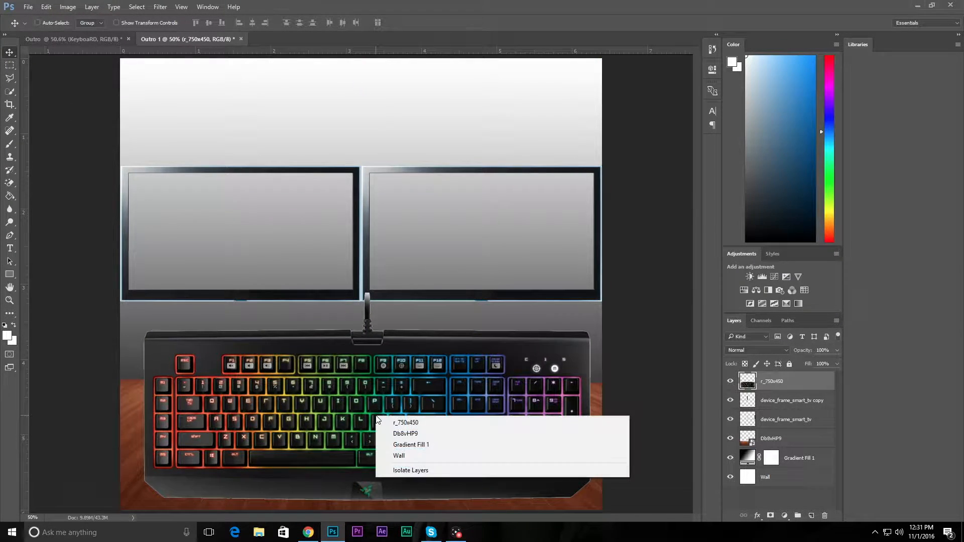
{"action": "left_click", "coordinate": [331, 447]}
Step: Apply a perspective transform to the keyboard, widening its near edge, shifting it down and narrowing its far edge
{"action": "key", "text": "ctrl+t"}
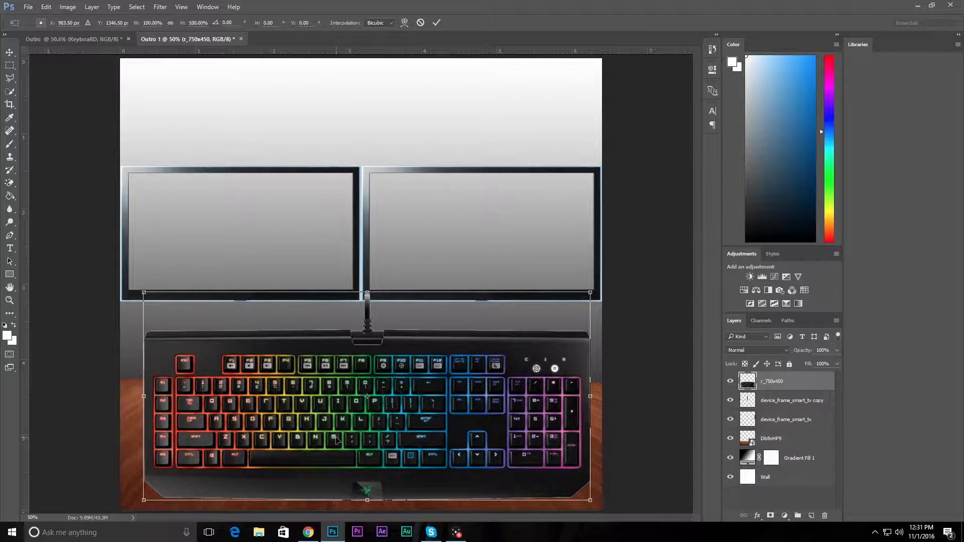
{"action": "right_click", "coordinate": [351, 436]}
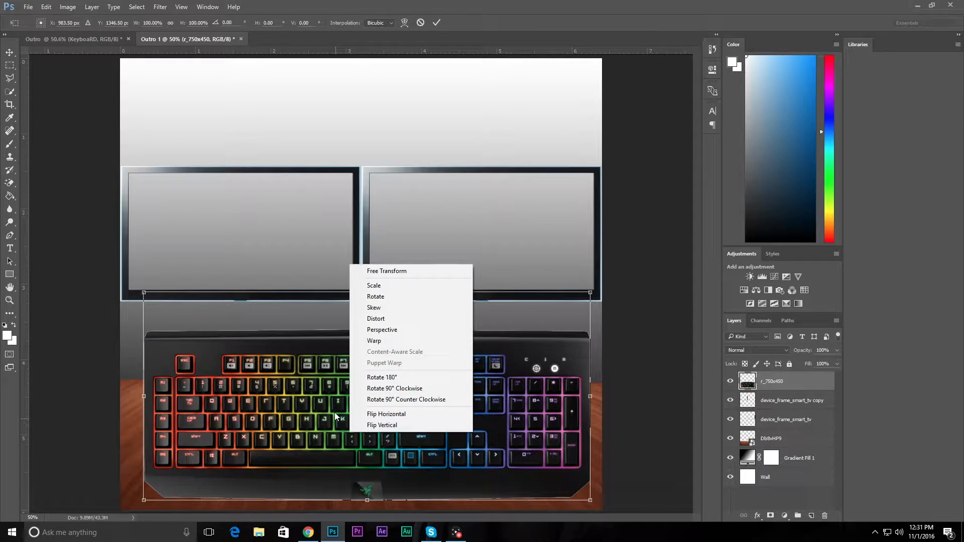
{"action": "left_click", "coordinate": [403, 329]}
{"action": "left_click_drag", "start_coordinate": [592, 502], "coordinate": [713, 416]}
{"action": "left_click_drag", "start_coordinate": [218, 372], "coordinate": [216, 415]}
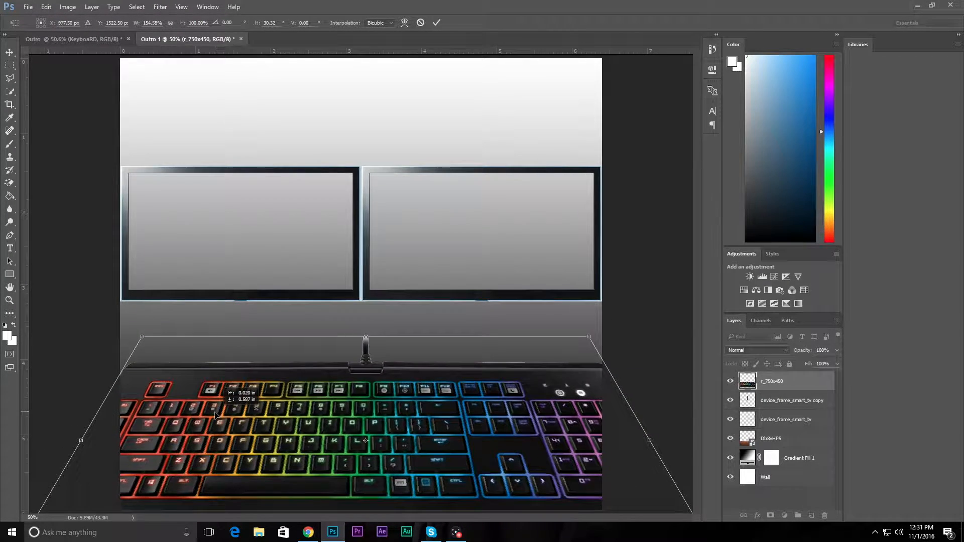
{"action": "left_click_drag", "start_coordinate": [590, 337], "coordinate": [495, 377]}
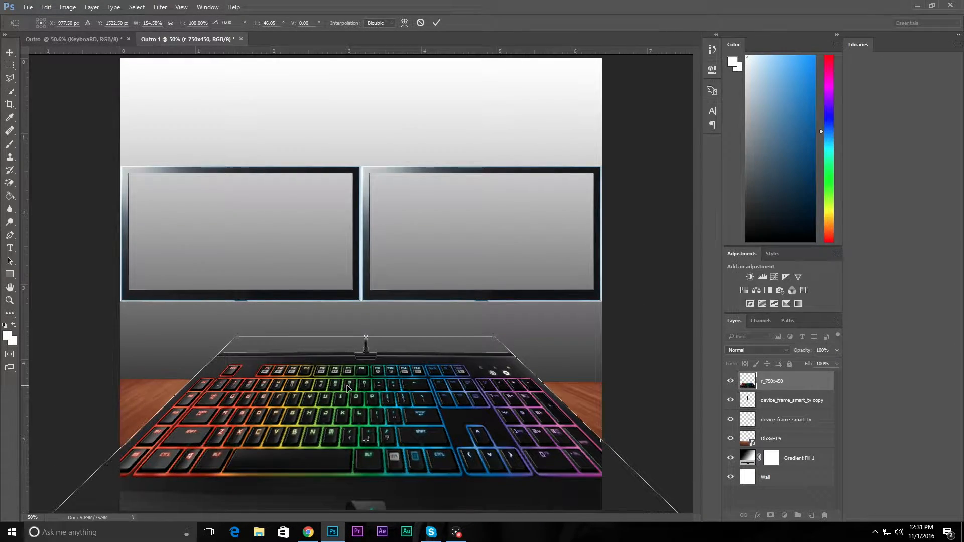
Step: Scale the transformed keyboard down to about 93% width and 38% height so it fits on the desk
{"action": "right_click", "coordinate": [347, 385]}
{"action": "left_click", "coordinate": [392, 240]}
{"action": "left_click_drag", "start_coordinate": [241, 333], "coordinate": [308, 463]}
{"action": "left_click_drag", "start_coordinate": [402, 500], "coordinate": [272, 457]}
{"action": "left_click_drag", "start_coordinate": [577, 502], "coordinate": [535, 506]}
{"action": "right_click", "coordinate": [458, 486]}
{"action": "left_click", "coordinate": [490, 364]}
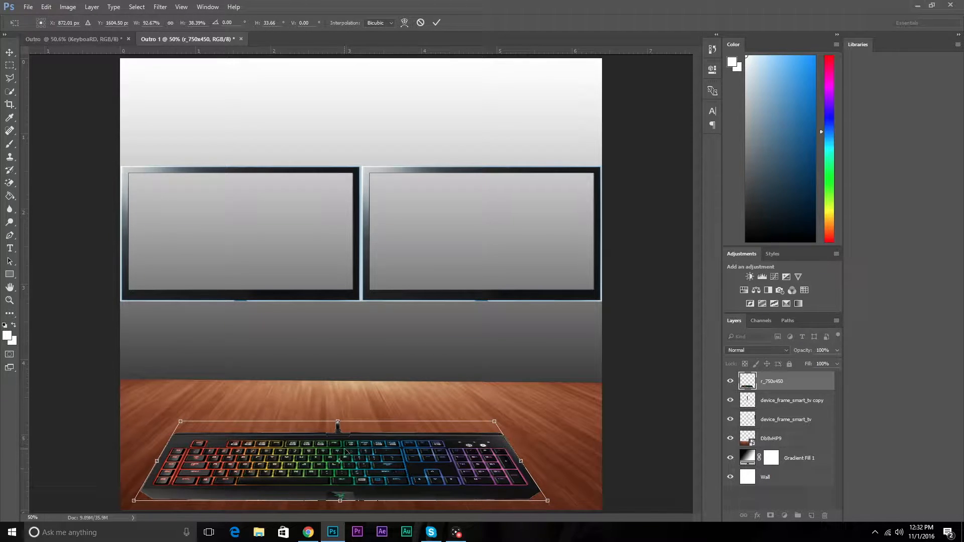
Step: Centre the keyboard horizontally at about X 960, Y 1640 px on the desk and apply the transformation
{"action": "right_click", "coordinate": [361, 464]}
{"action": "left_click", "coordinate": [384, 315]}
{"action": "left_click_drag", "start_coordinate": [356, 467], "coordinate": [378, 478]}
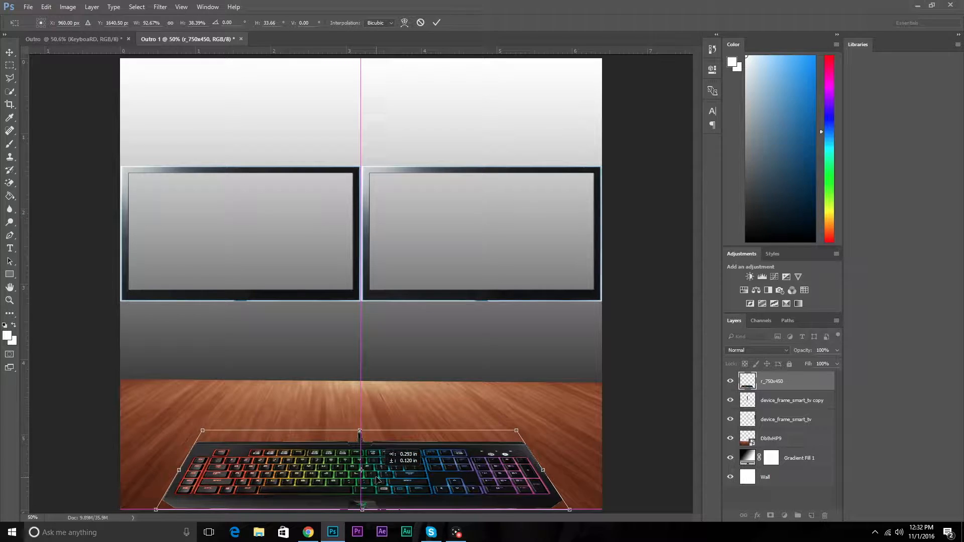
{"action": "key", "text": "Return"}
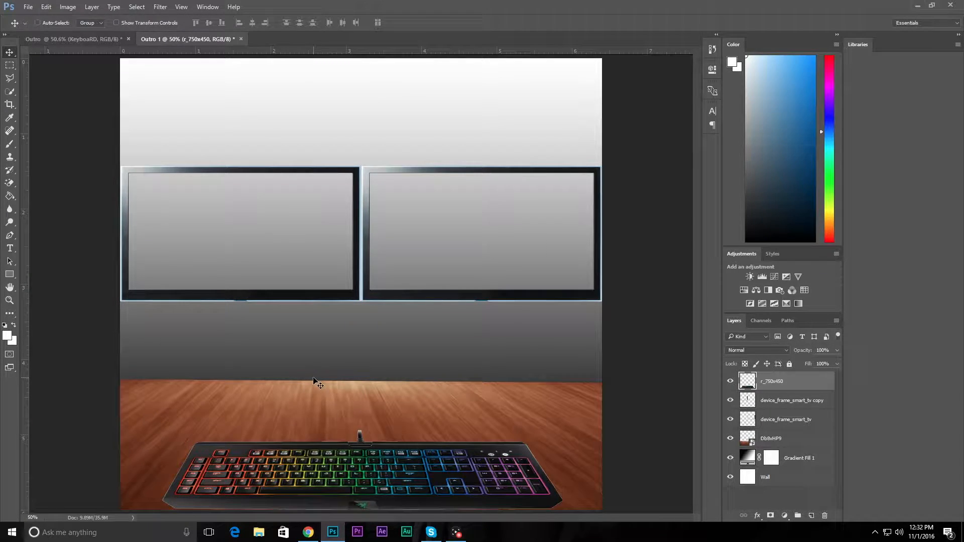
Step: Erase the cable stub above the keyboard with the Eraser tool and move the keyboard slightly up on the desk
{"action": "left_click", "coordinate": [16, 185]}
{"action": "left_click", "coordinate": [52, 183]}
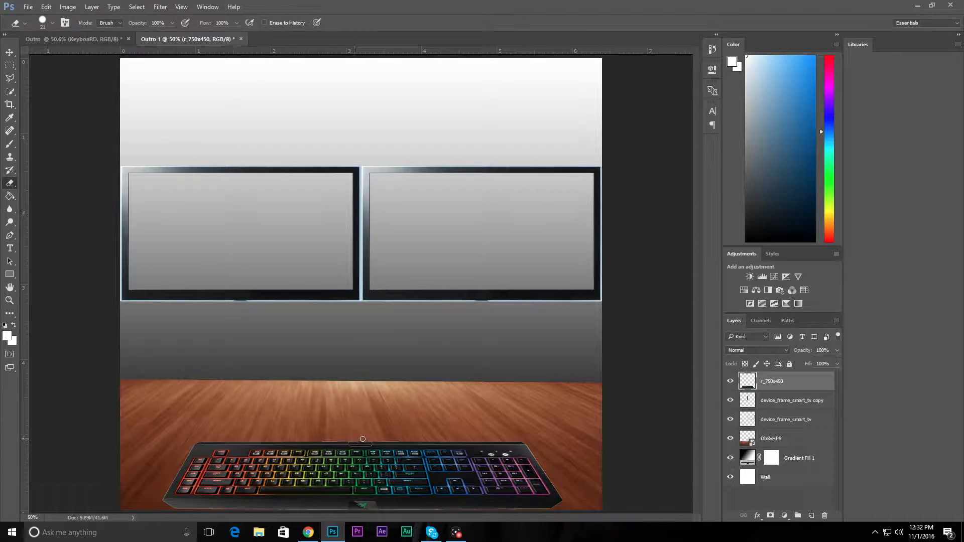
{"action": "left_click", "coordinate": [10, 57]}
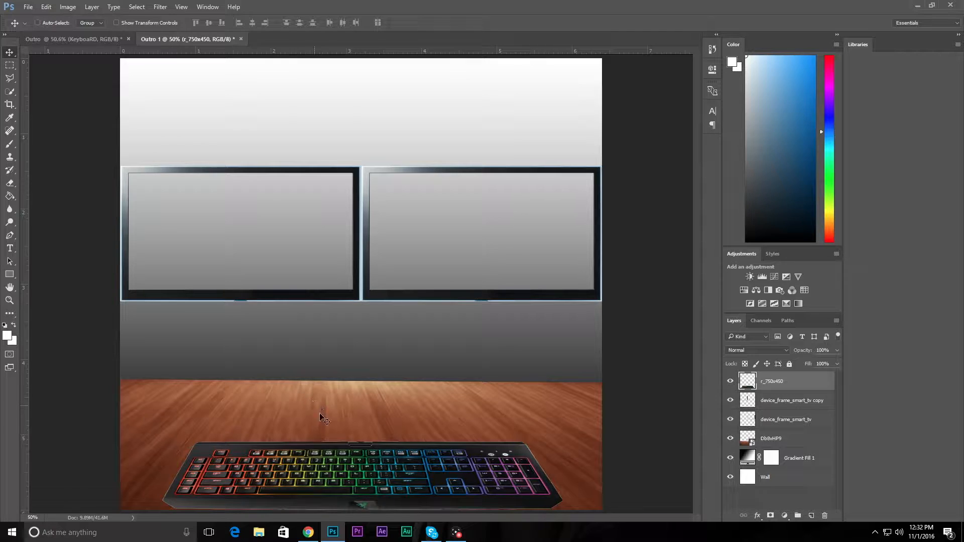
{"action": "left_click_drag", "start_coordinate": [381, 481], "coordinate": [377, 468]}
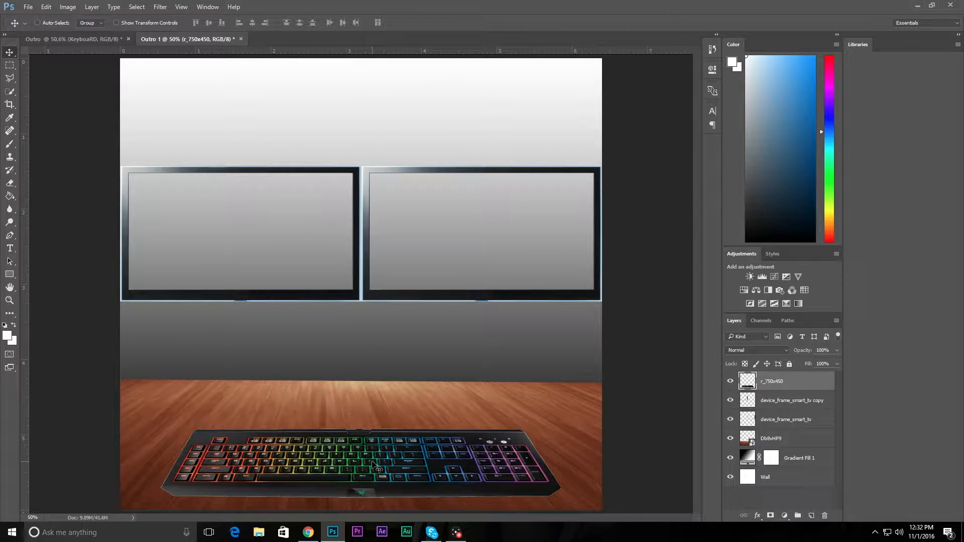
Step: Add the text "Previous video" on the wall and centre it beneath the left monitor
{"action": "left_click", "coordinate": [10, 248]}
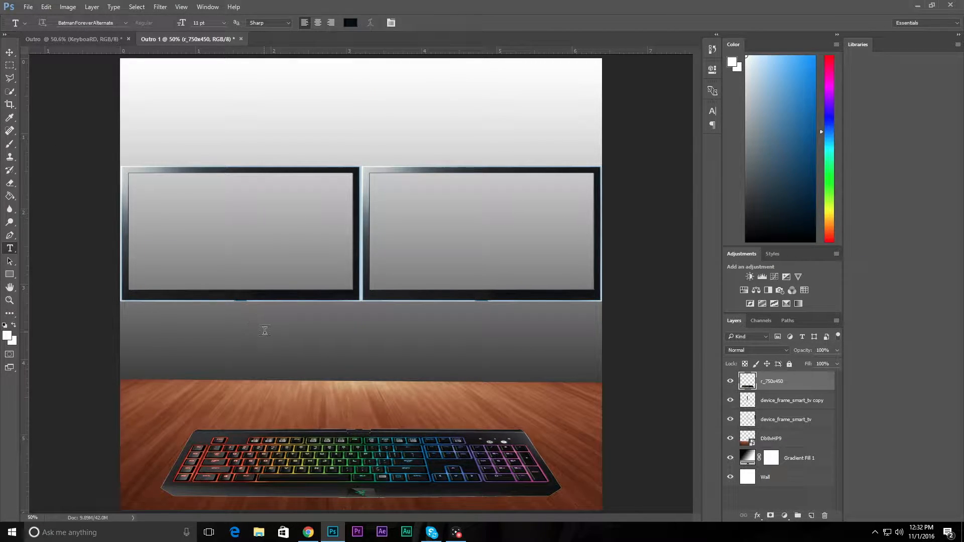
{"action": "left_click", "coordinate": [244, 327]}
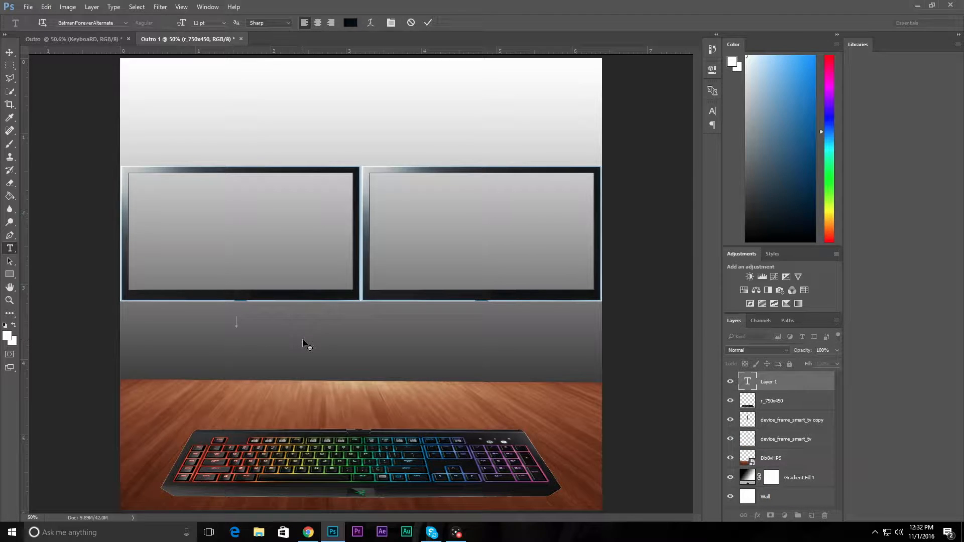
{"action": "type", "text": "PREVIOUS V"}
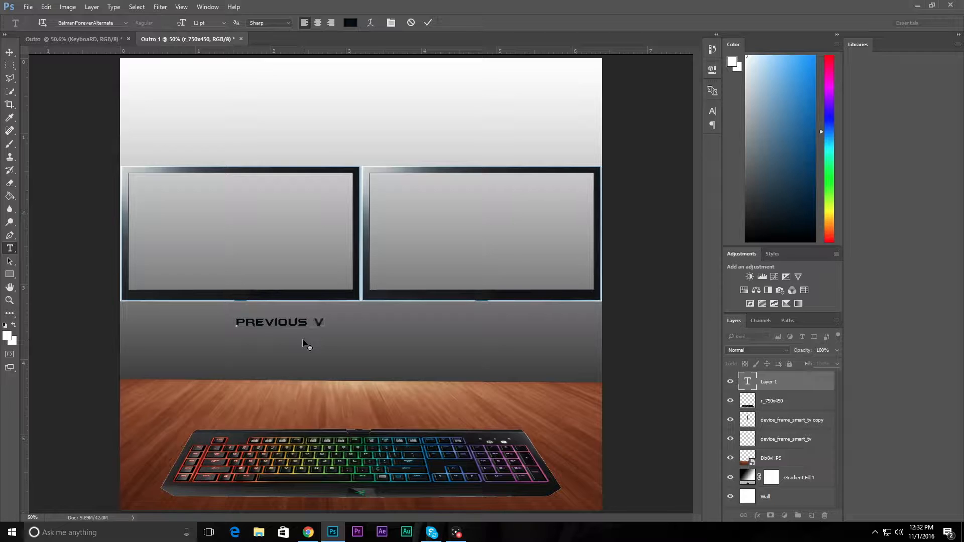
{"action": "type", "text": "IDEO"}
{"action": "left_click_drag", "start_coordinate": [303, 330], "coordinate": [237, 331]}
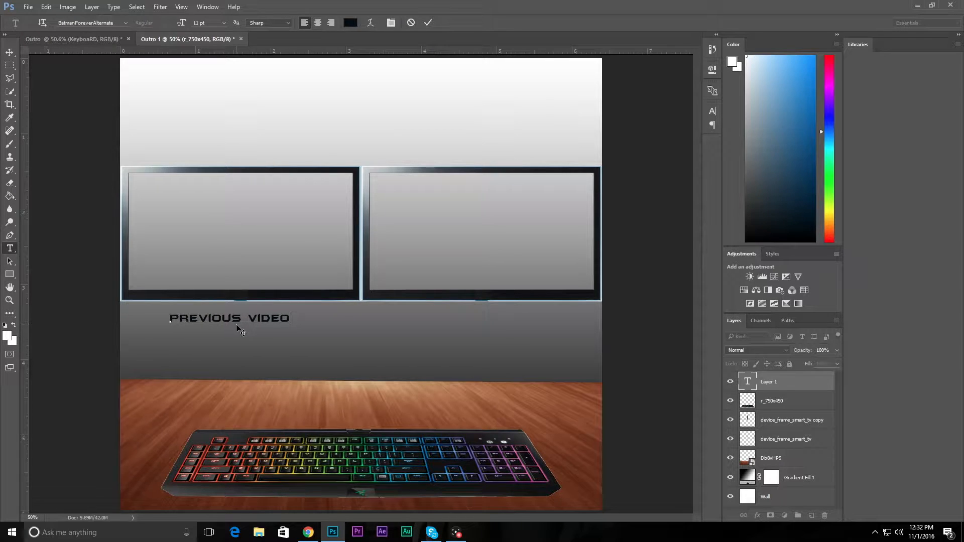
{"action": "key", "text": "ctrl+Return"}
Step: Add the text "Subscribe" on the wall and centre it beneath the right monitor
{"action": "left_click", "coordinate": [480, 320]}
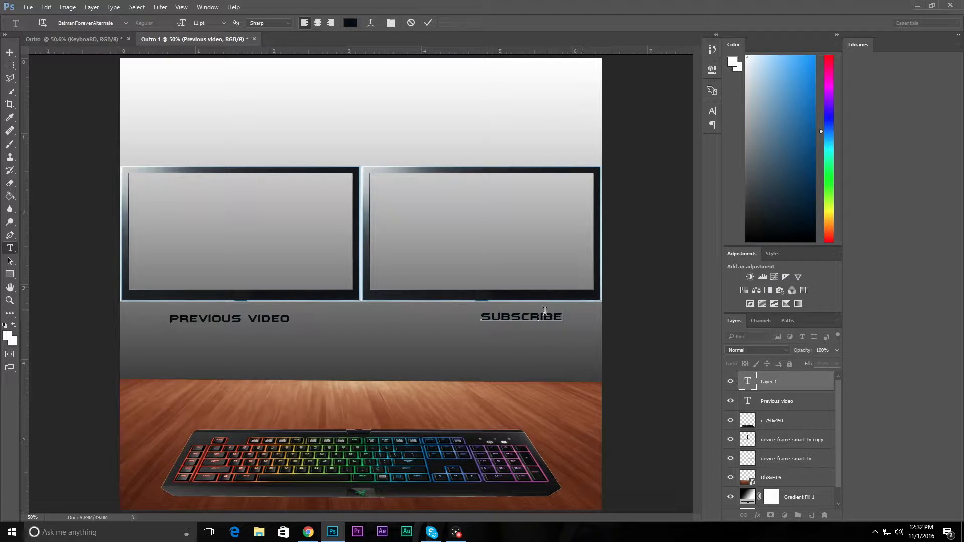
{"action": "left_click_drag", "start_coordinate": [530, 326], "coordinate": [499, 328]}
{"action": "key", "text": "ctrl+Return"}
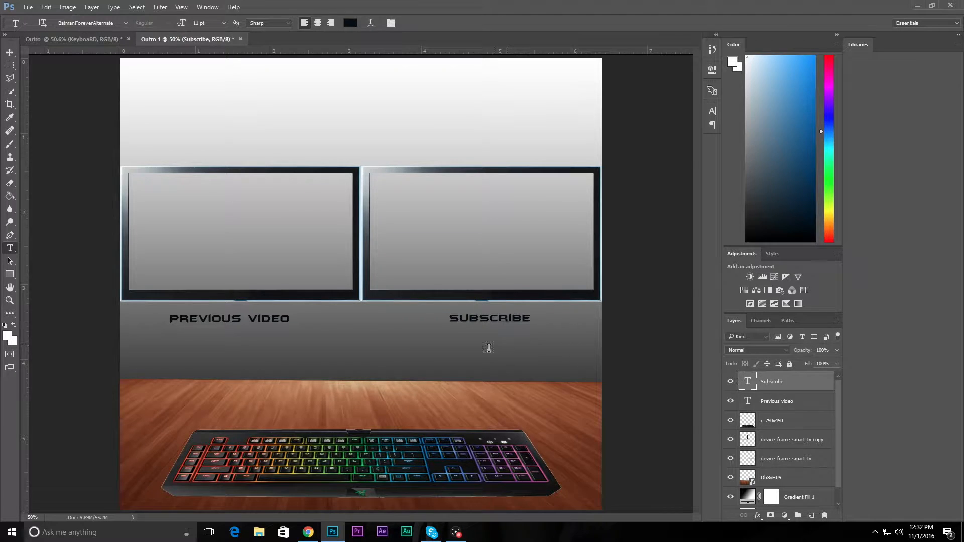